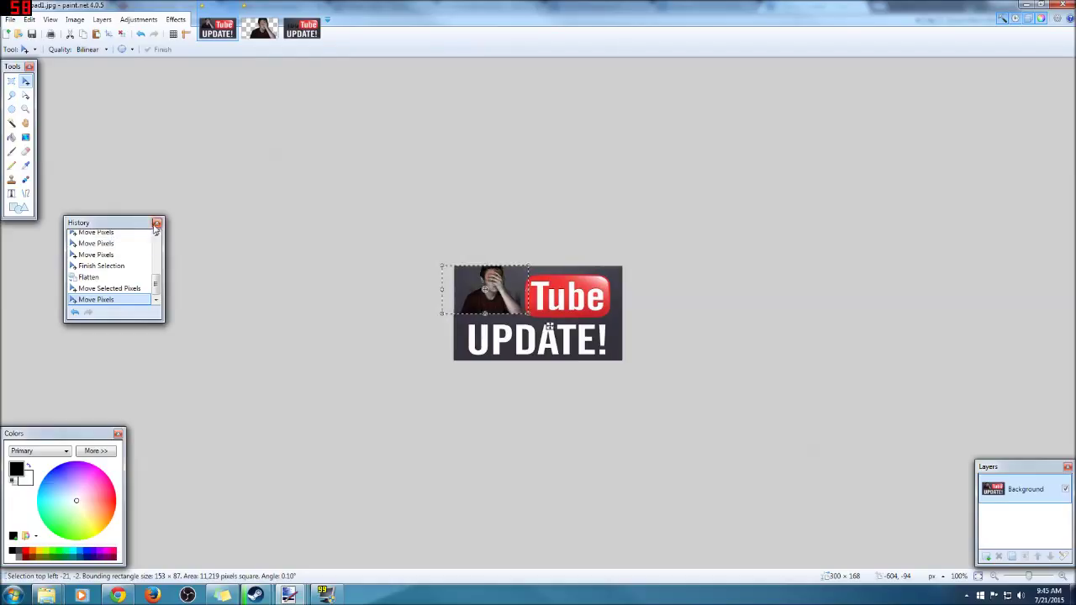
Close the History panel, check the cut-out webcam tab, and bring up the Open dialog from the UPDATE! thumbnail
{"action": "left_click", "coordinate": [156, 223]}
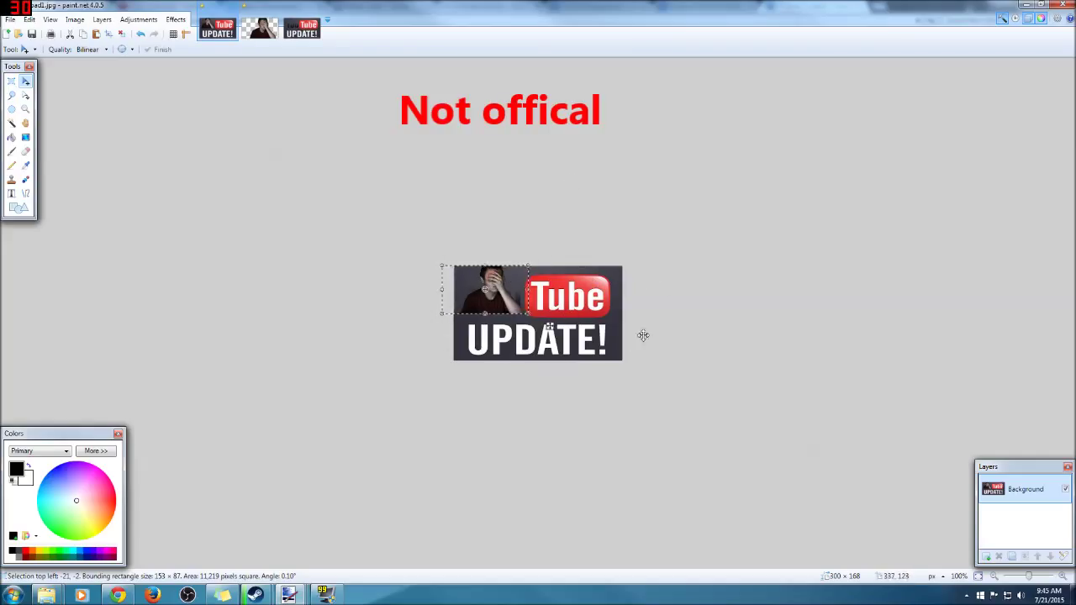
{"action": "left_click", "coordinate": [260, 31]}
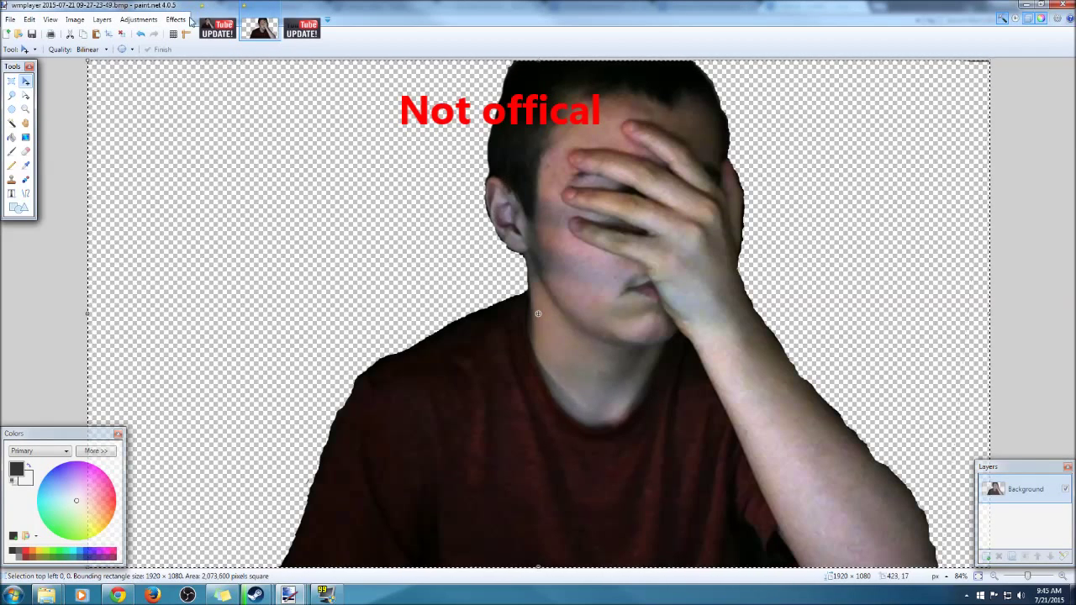
{"action": "left_click", "coordinate": [217, 29]}
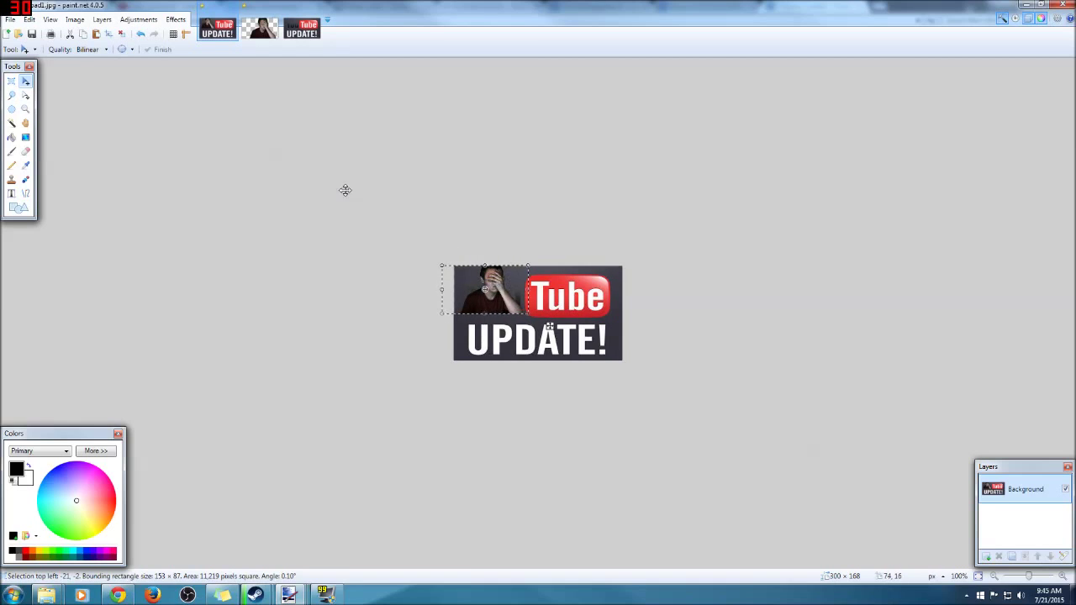
{"action": "left_click", "coordinate": [19, 35]}
{"action": "left_click", "coordinate": [74, 243]}
{"action": "double_click", "coordinate": [139, 80]}
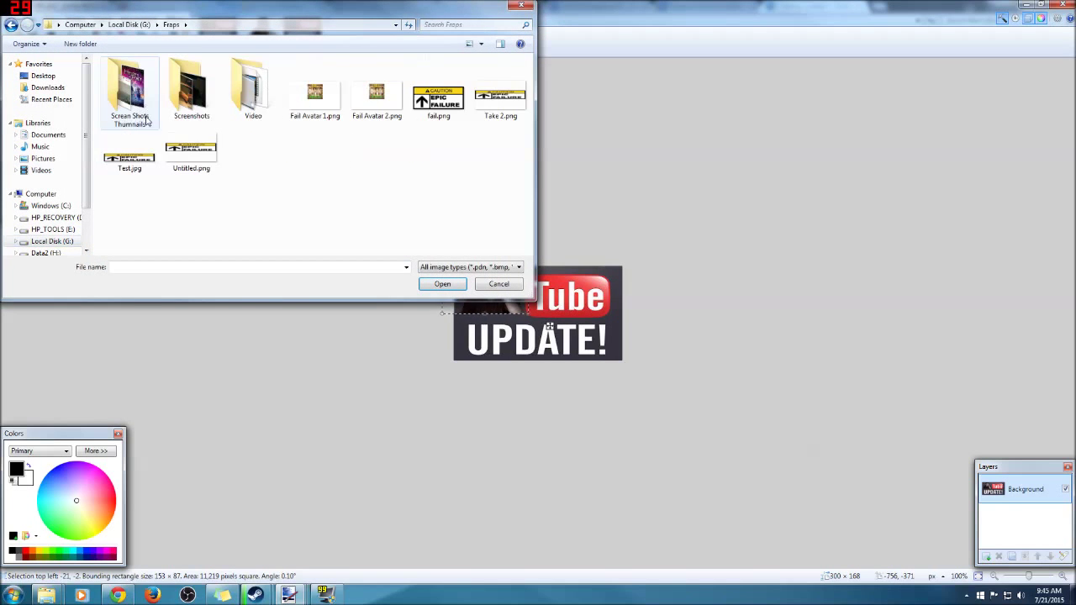
{"action": "double_click", "coordinate": [147, 120]}
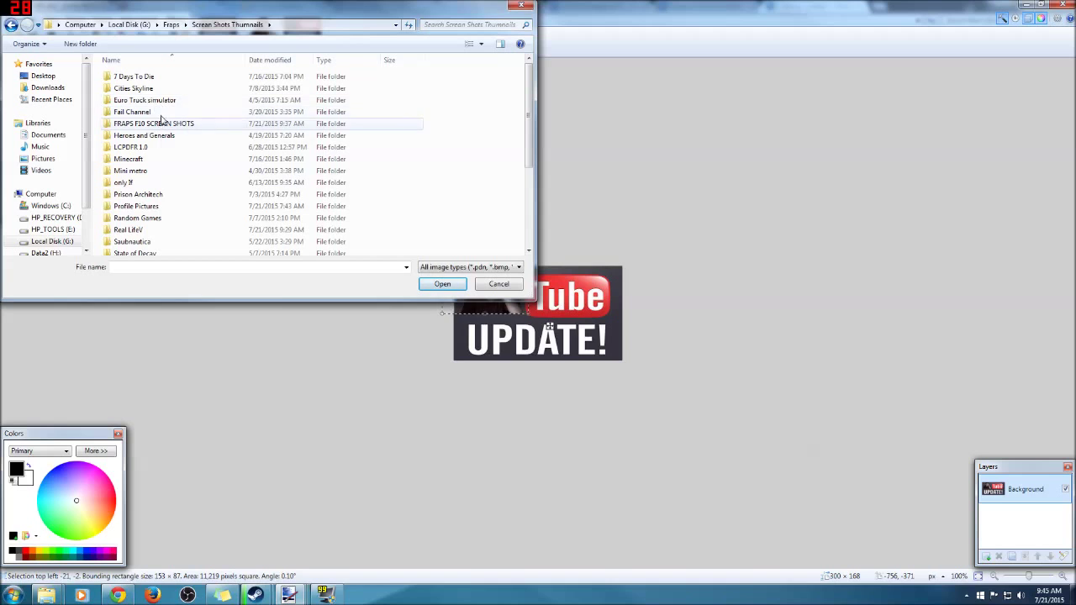
{"action": "left_click", "coordinate": [151, 125]}
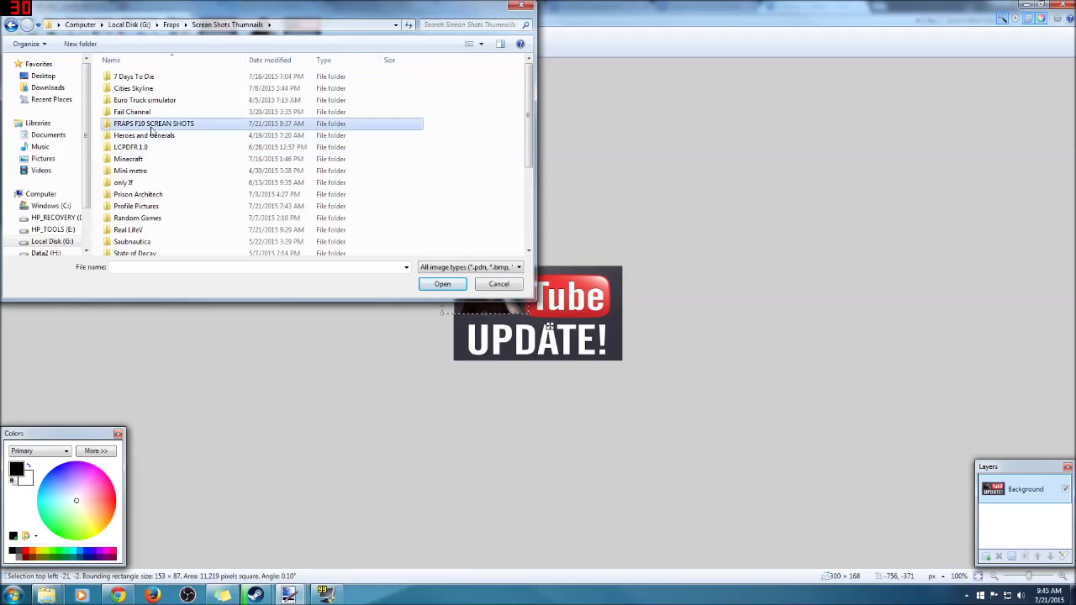
{"action": "double_click", "coordinate": [151, 128]}
{"action": "scroll", "coordinate": [523, 150], "scroll_direction": "down", "scroll_amount": 4}
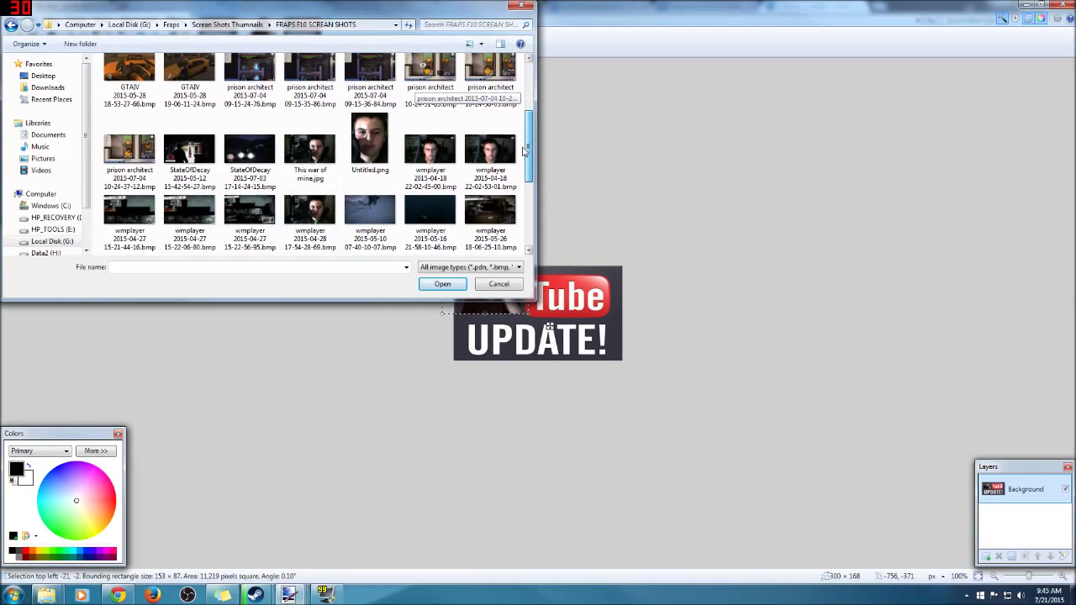
{"action": "scroll", "coordinate": [523, 150], "scroll_direction": "down", "scroll_amount": 3}
{"action": "double_click", "coordinate": [321, 183]}
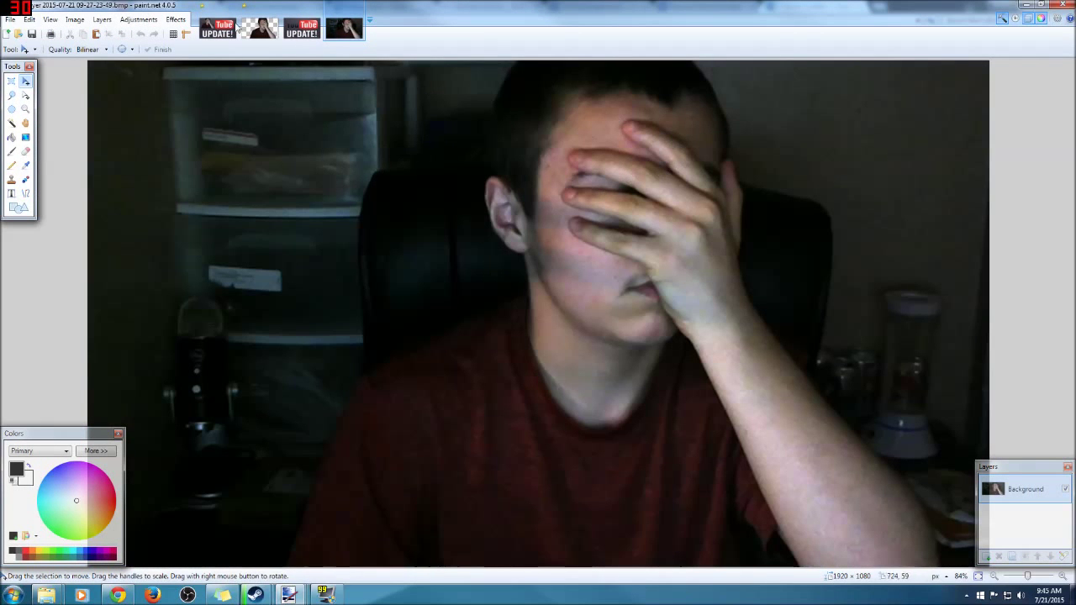
Lasso Select the background left of the person in the webcam frame and cut it away
{"action": "left_click", "coordinate": [260, 28]}
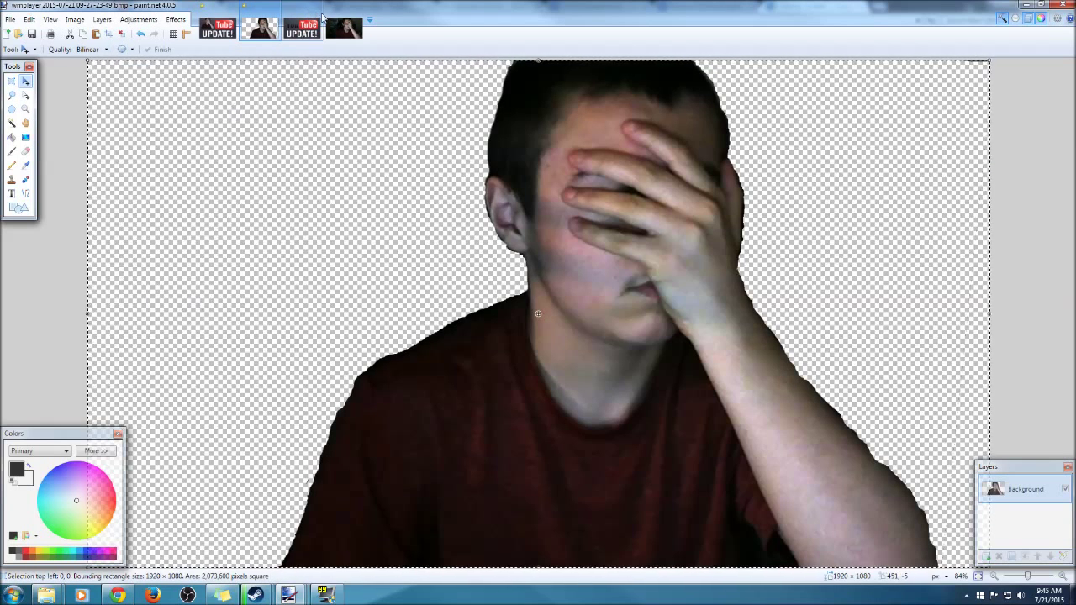
{"action": "left_click", "coordinate": [344, 28]}
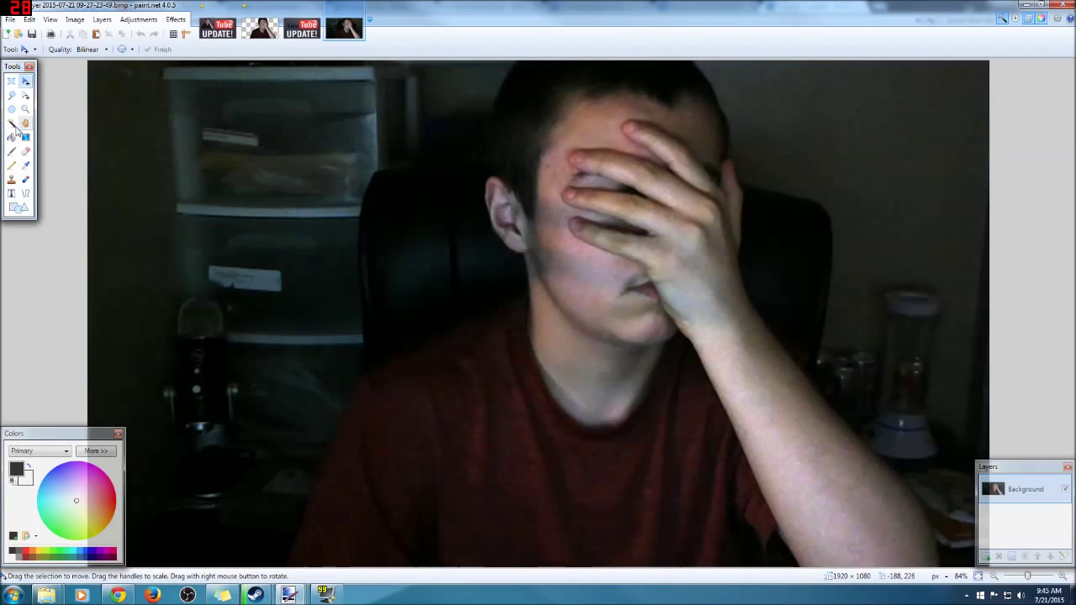
{"action": "left_click", "coordinate": [13, 120]}
{"action": "left_click", "coordinate": [12, 95]}
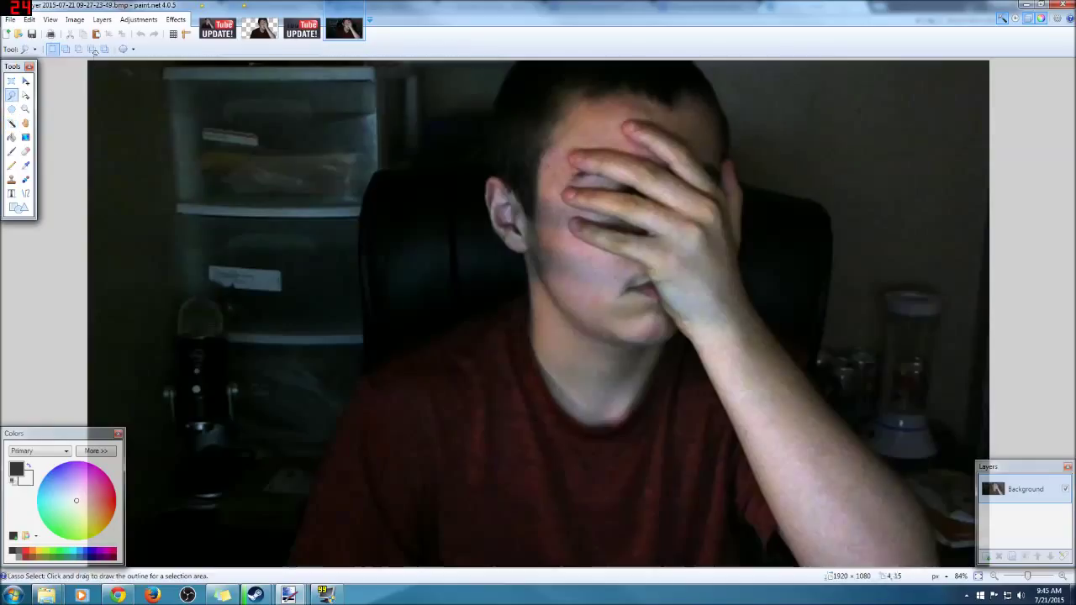
{"action": "left_click_drag", "start_coordinate": [75, 65], "coordinate": [173, 66]}
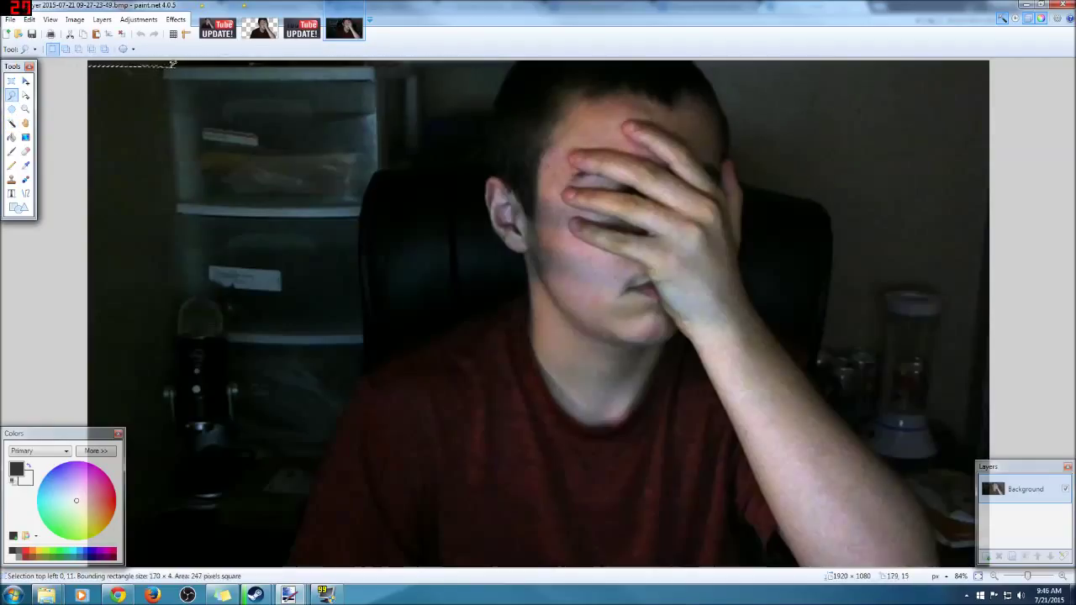
{"action": "left_click", "coordinate": [141, 34]}
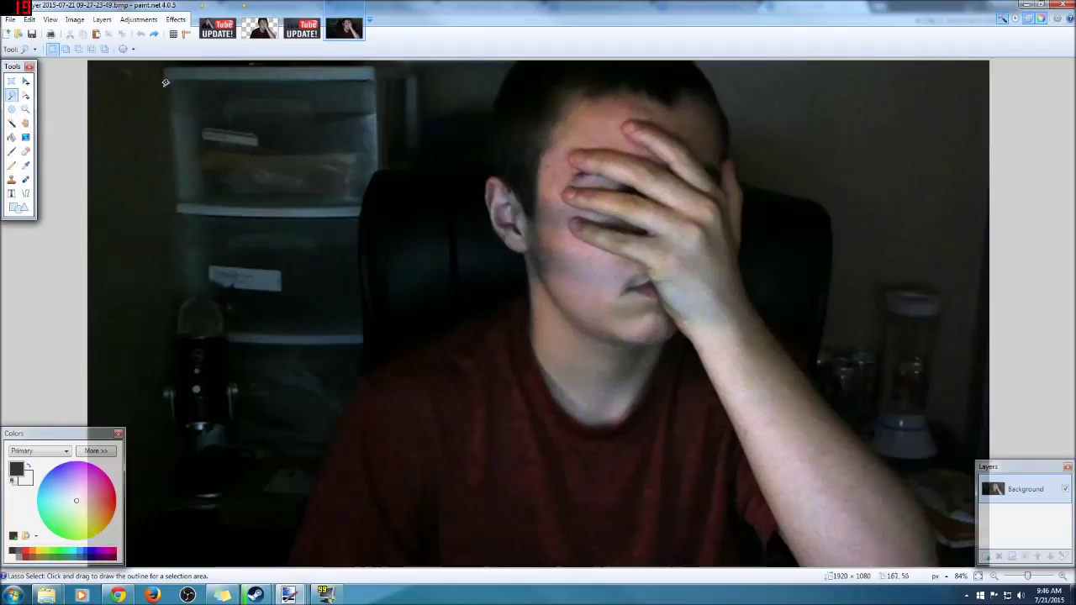
{"action": "mouse_move", "coordinate": [85, 64]}
{"action": "left_mouse_down"}
{"action": "mouse_move", "coordinate": [514, 55]}
{"action": "mouse_move", "coordinate": [489, 99]}
{"action": "mouse_move", "coordinate": [482, 204]}
{"action": "mouse_move", "coordinate": [504, 247]}
{"action": "mouse_move", "coordinate": [523, 257]}
{"action": "mouse_move", "coordinate": [524, 283]}
{"action": "mouse_move", "coordinate": [377, 365]}
{"action": "mouse_move", "coordinate": [348, 398]}
{"action": "mouse_move", "coordinate": [279, 574]}
{"action": "mouse_move", "coordinate": [61, 565]}
{"action": "left_mouse_up"}
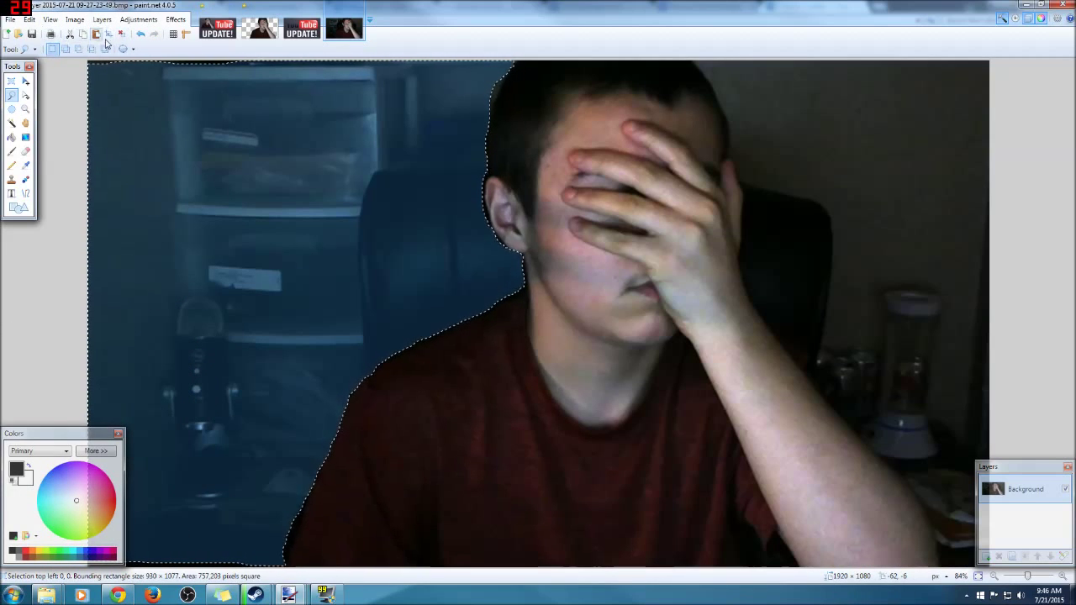
{"action": "left_click", "coordinate": [70, 35]}
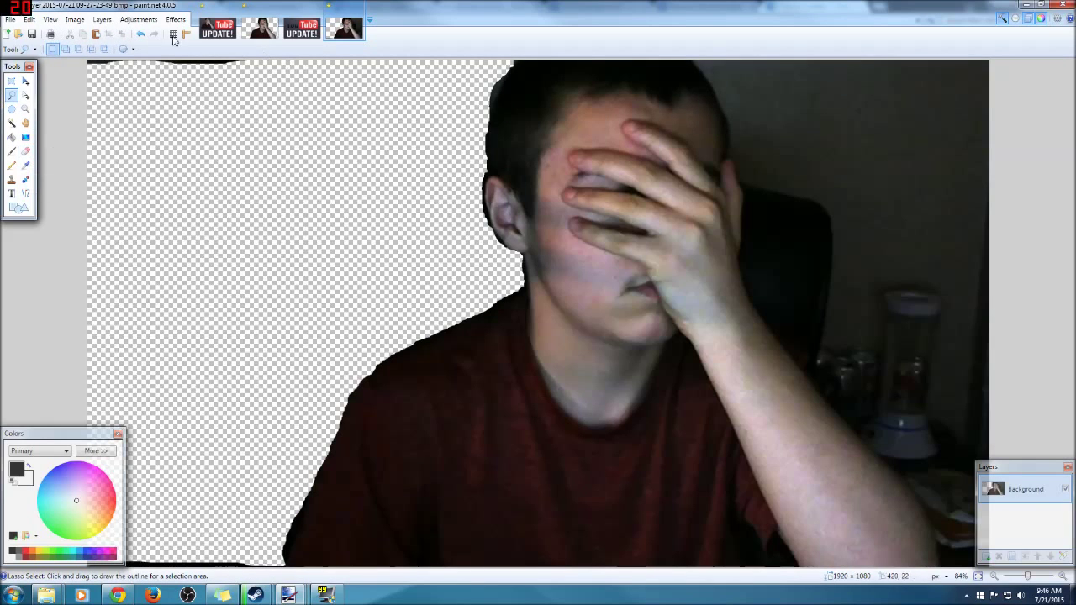
Pick the Eraser at width 10 and move the Colors panel out of the way
{"action": "left_click", "coordinate": [26, 153]}
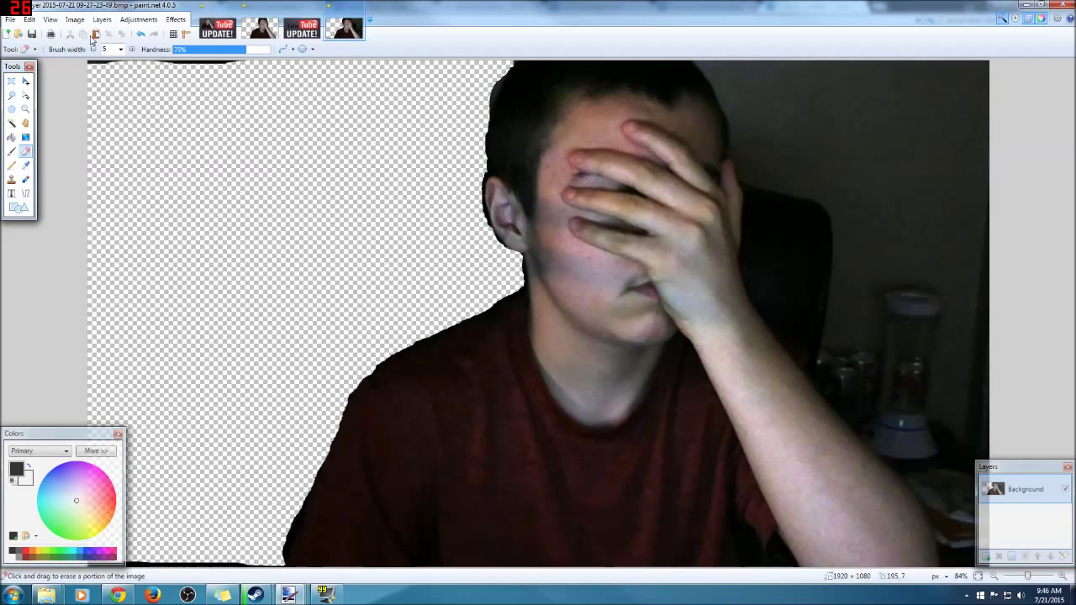
{"action": "left_click", "coordinate": [120, 50]}
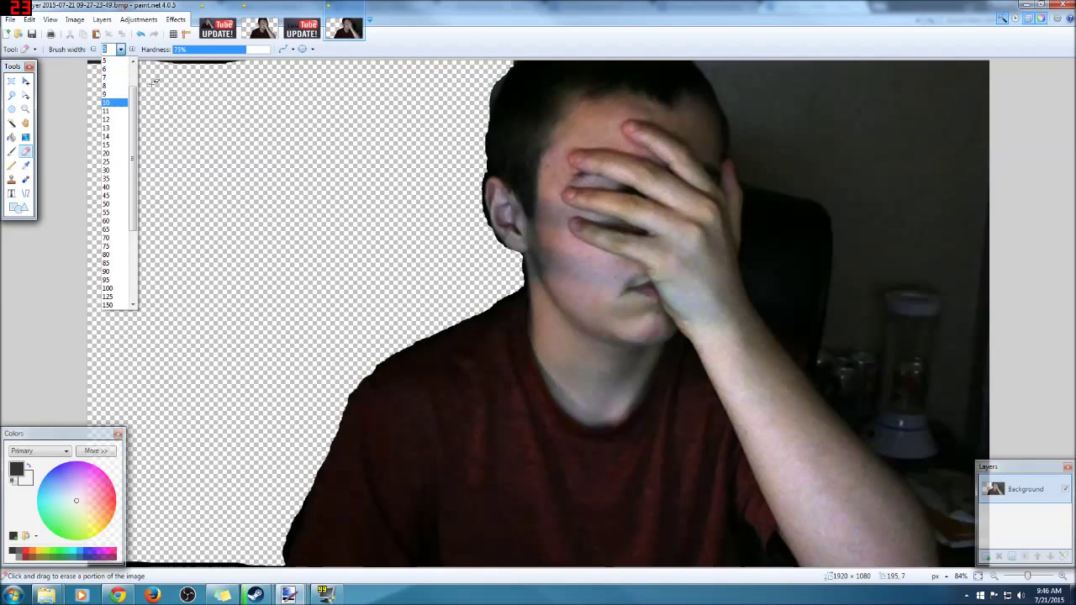
{"action": "left_click", "coordinate": [115, 101]}
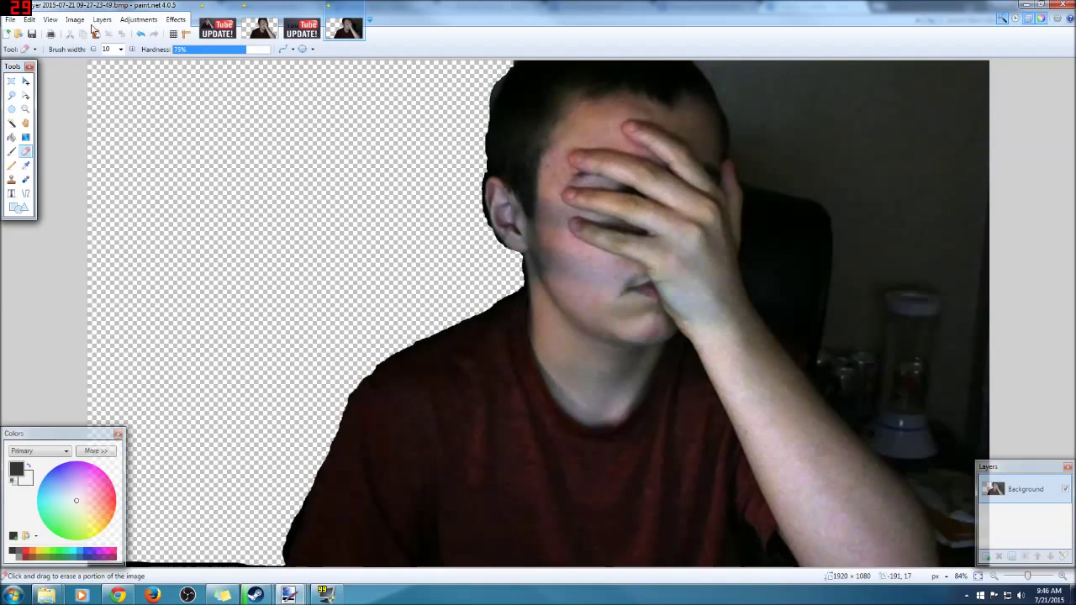
{"action": "left_click_drag", "start_coordinate": [76, 435], "coordinate": [660, 281]}
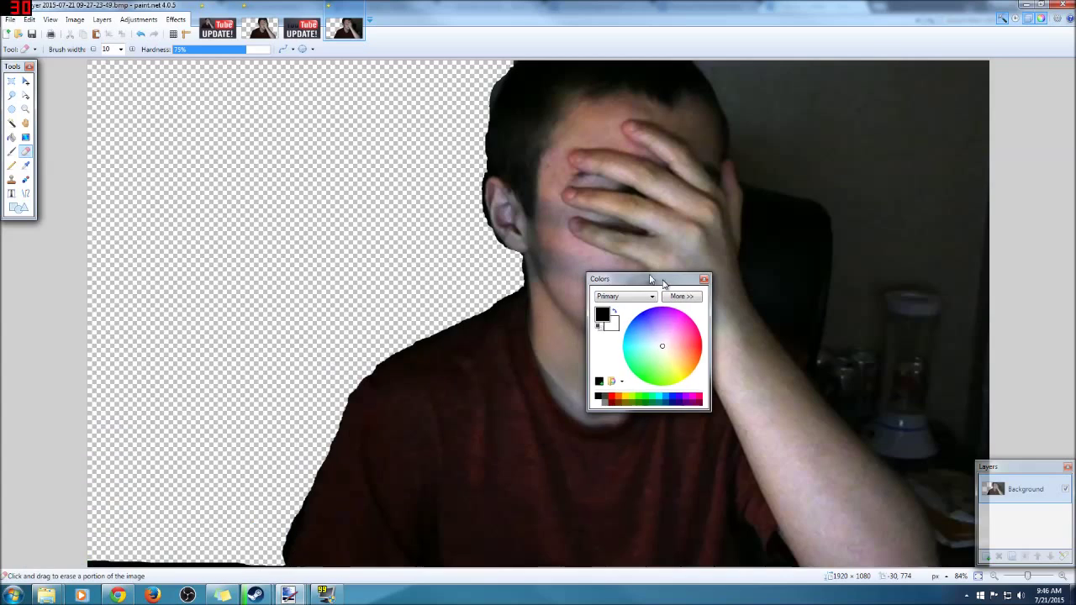
Erase the dark bottom-edge strip with eraser widths 65 and 40, then narrow the eraser to 12
{"action": "left_click", "coordinate": [120, 49]}
{"action": "left_click", "coordinate": [118, 189]}
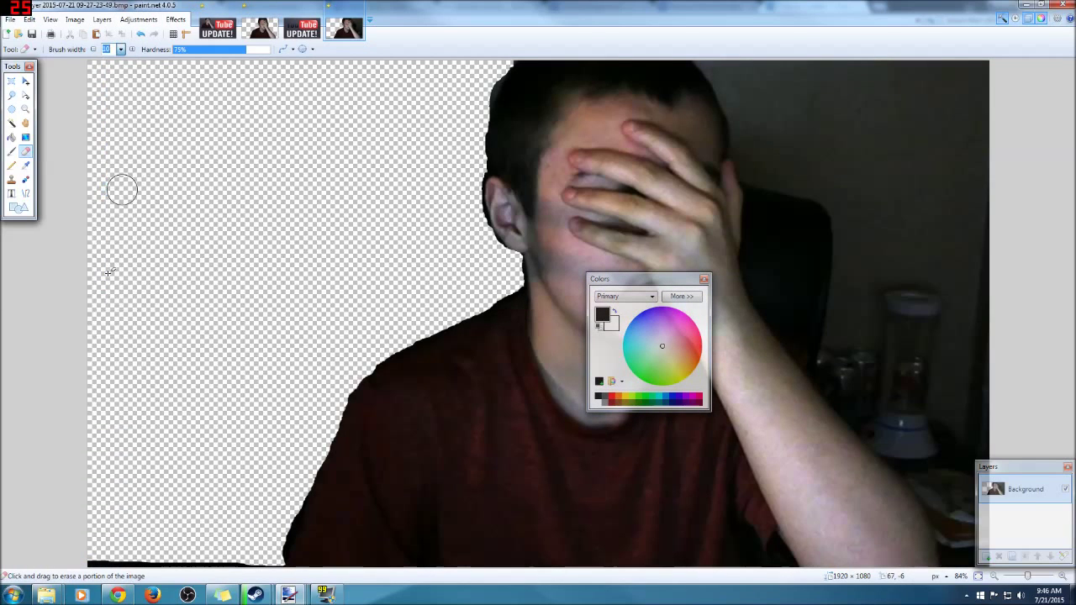
{"action": "left_click_drag", "start_coordinate": [87, 562], "coordinate": [252, 560]}
{"action": "left_click", "coordinate": [121, 49]}
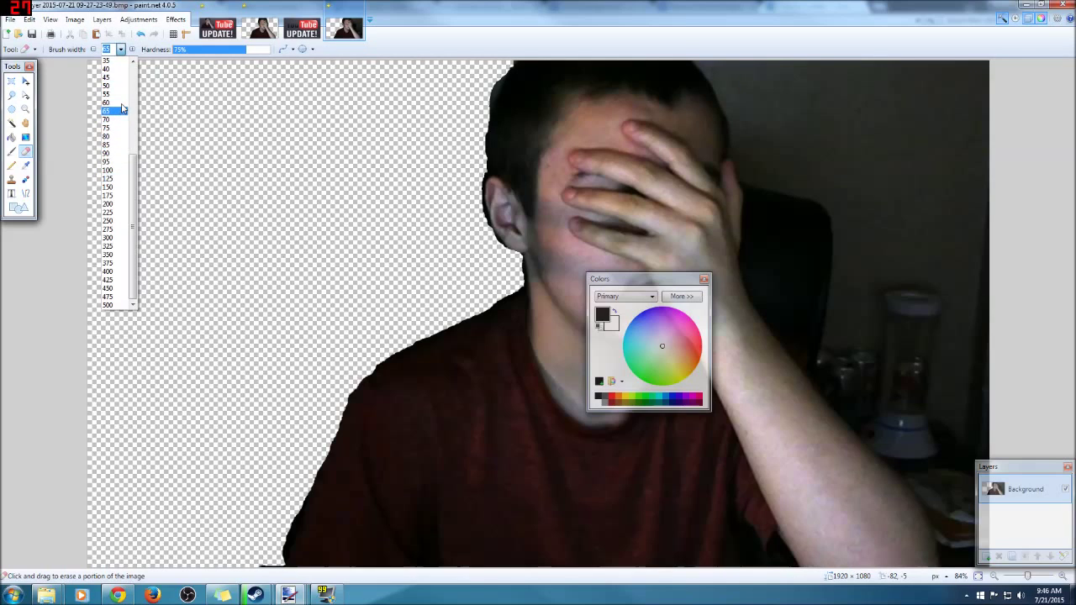
{"action": "left_click", "coordinate": [119, 69]}
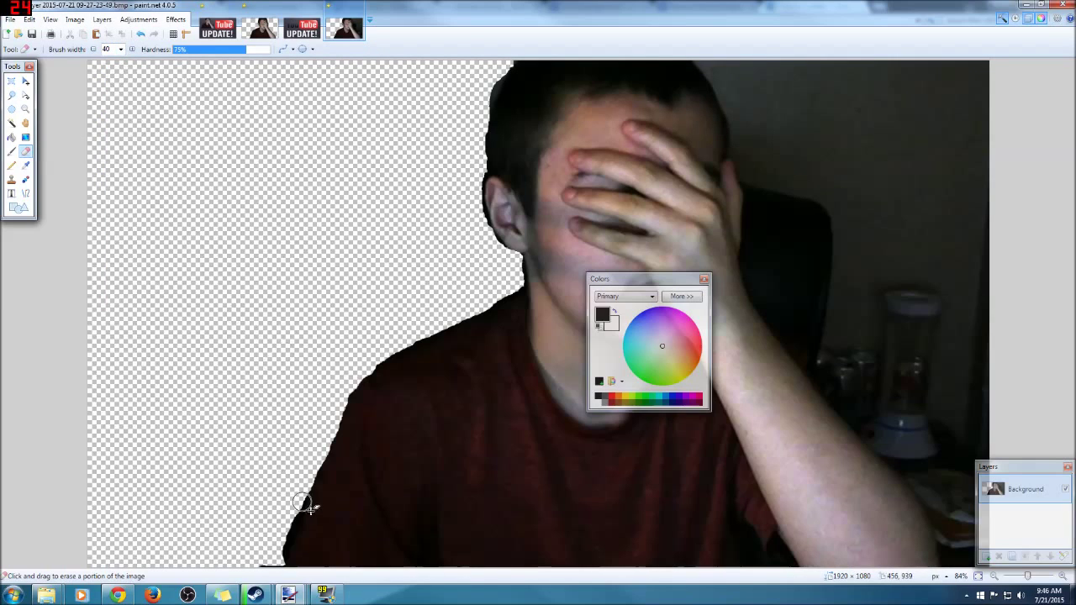
{"action": "mouse_move", "coordinate": [256, 561]}
{"action": "left_mouse_down"}
{"action": "mouse_move", "coordinate": [280, 560]}
{"action": "mouse_move", "coordinate": [276, 534]}
{"action": "mouse_move", "coordinate": [288, 517]}
{"action": "mouse_move", "coordinate": [281, 543]}
{"action": "mouse_move", "coordinate": [299, 492]}
{"action": "mouse_move", "coordinate": [291, 511]}
{"action": "left_mouse_up"}
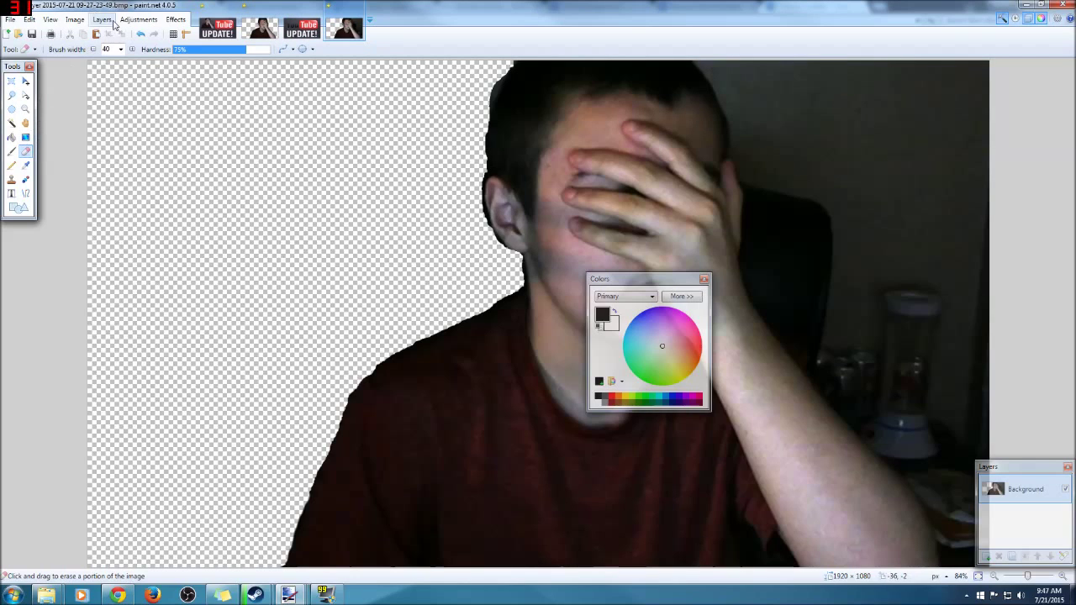
{"action": "left_click", "coordinate": [121, 49]}
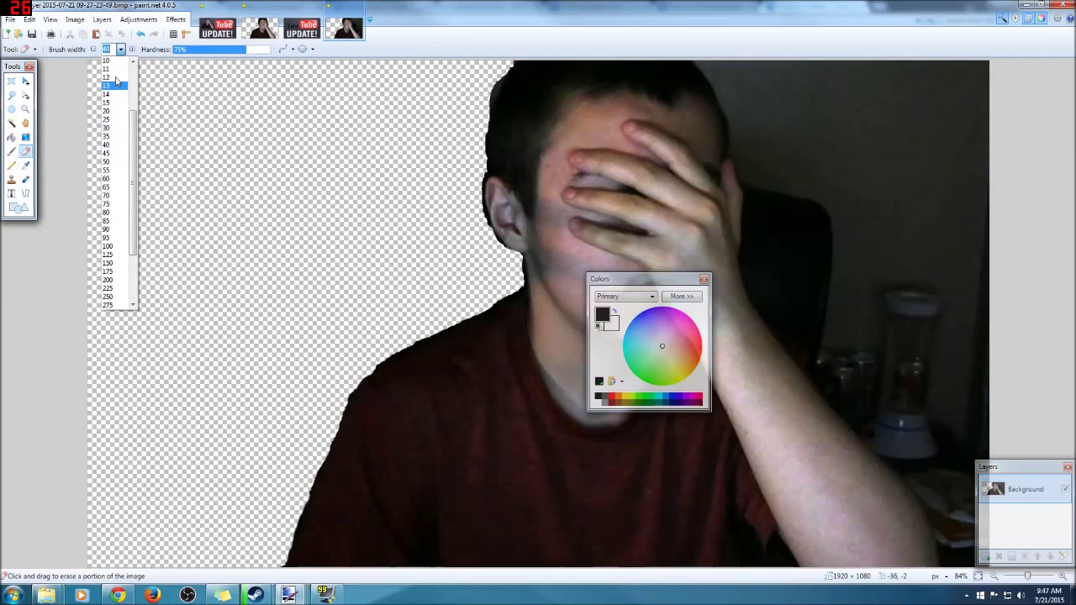
{"action": "left_click", "coordinate": [114, 74]}
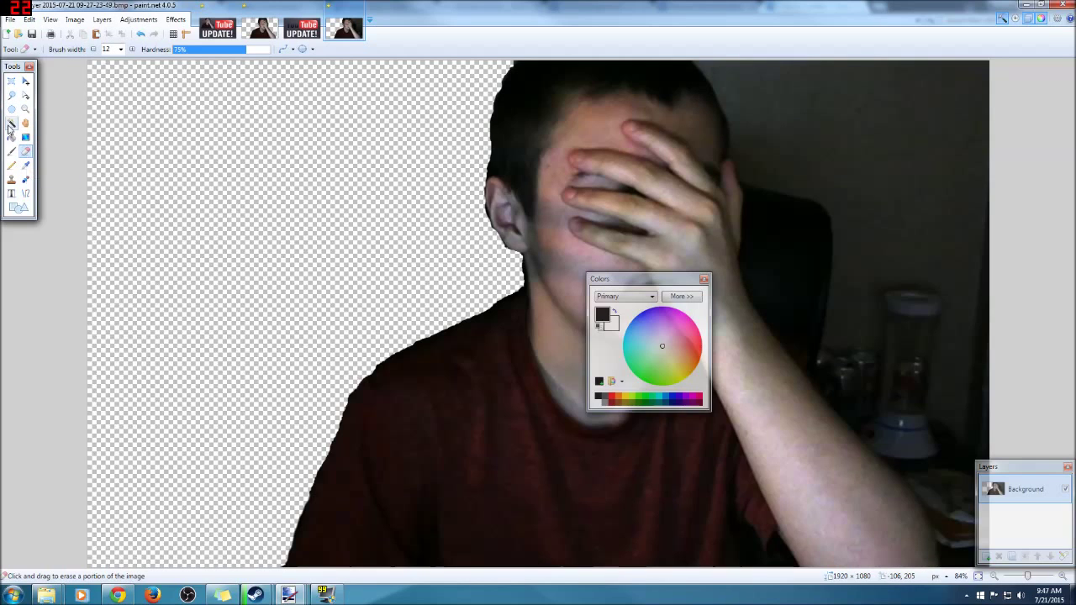
{"action": "left_click", "coordinate": [12, 95]}
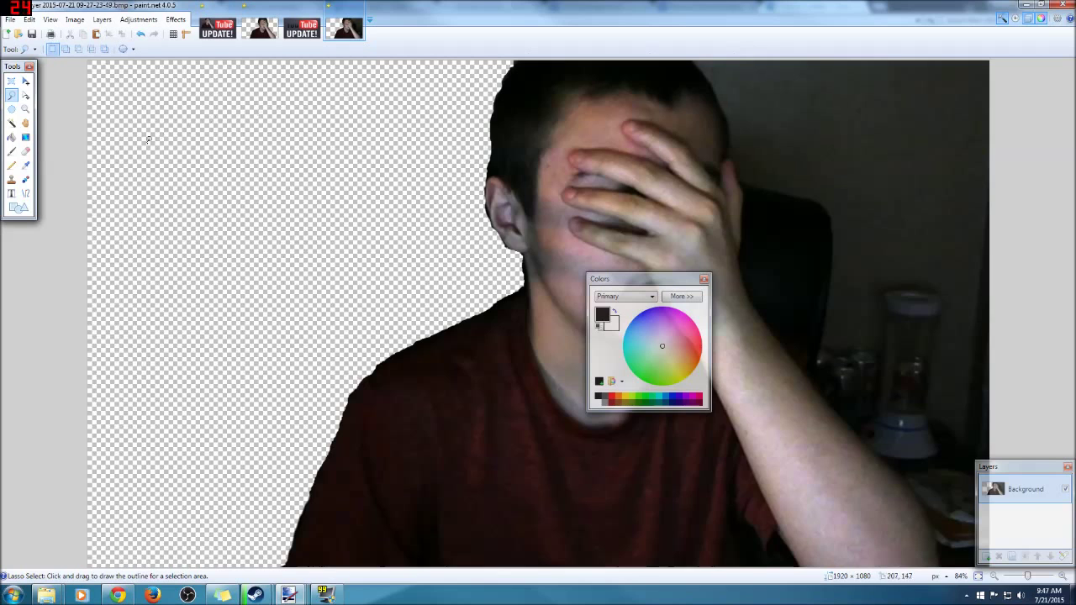
{"action": "left_click", "coordinate": [117, 595]}
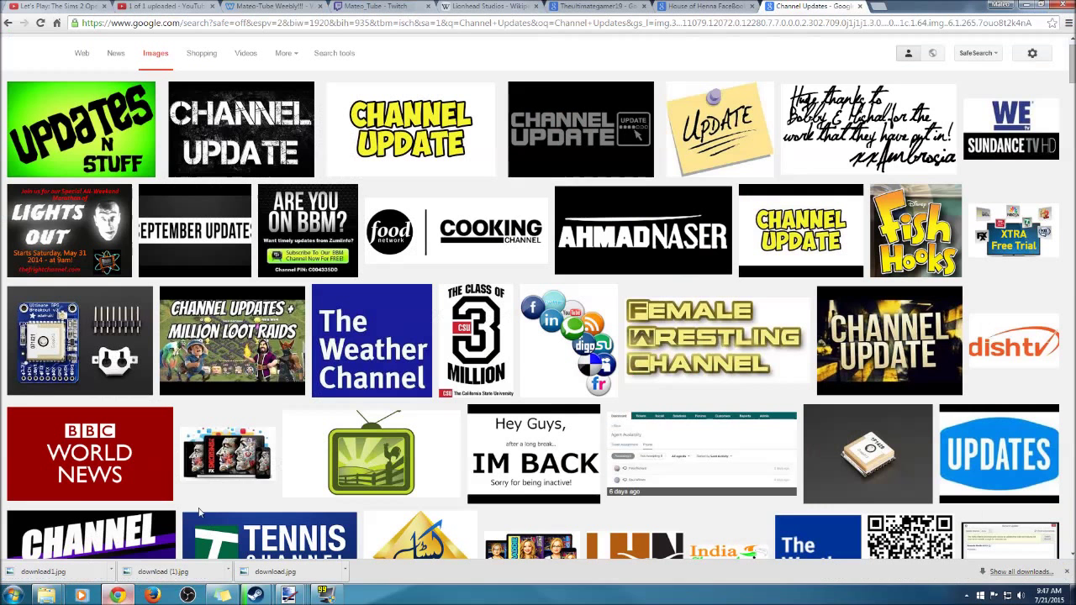
{"action": "left_click", "coordinate": [194, 6]}
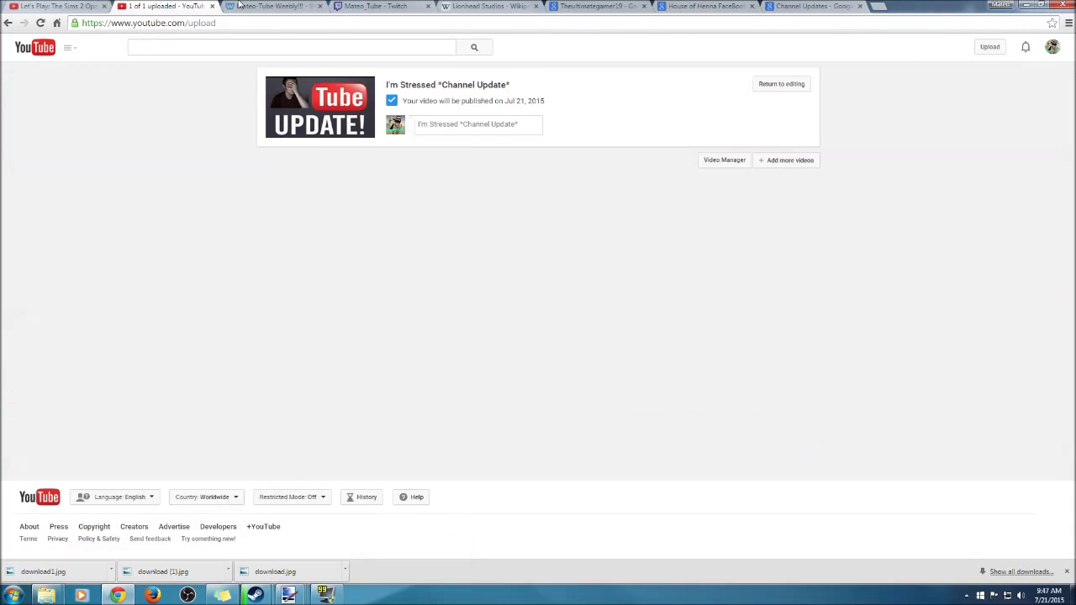
{"action": "left_click", "coordinate": [263, 6]}
{"action": "left_click", "coordinate": [193, 5]}
{"action": "mouse_move", "coordinate": [288, 594]}
{"action": "left_click", "coordinate": [476, 531]}
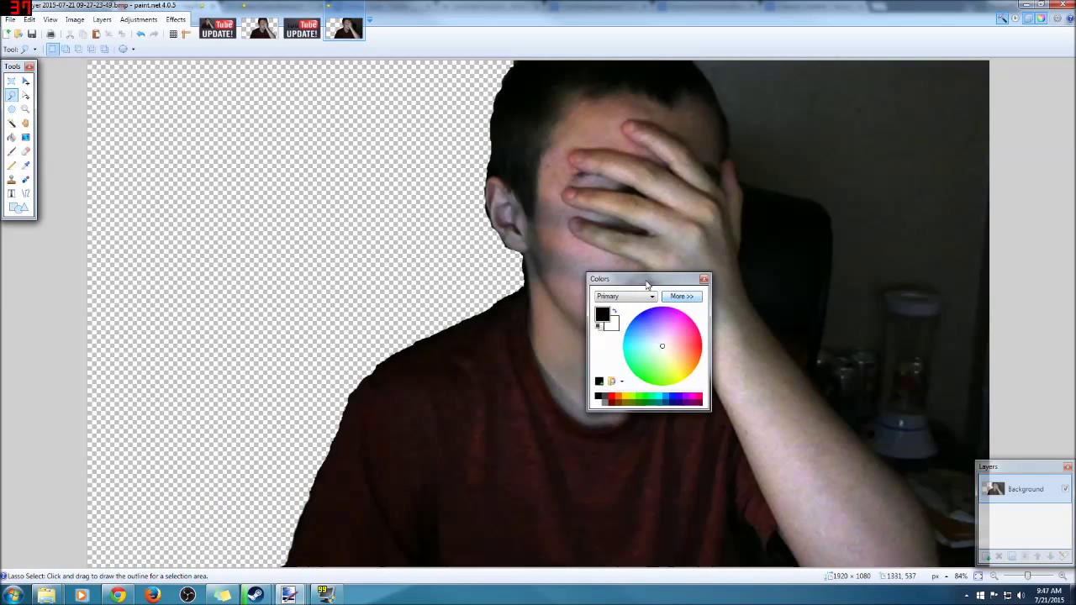
Move the Colors window aside, then lasso the background right of the person and delete it
{"action": "left_click_drag", "start_coordinate": [647, 280], "coordinate": [228, 265]}
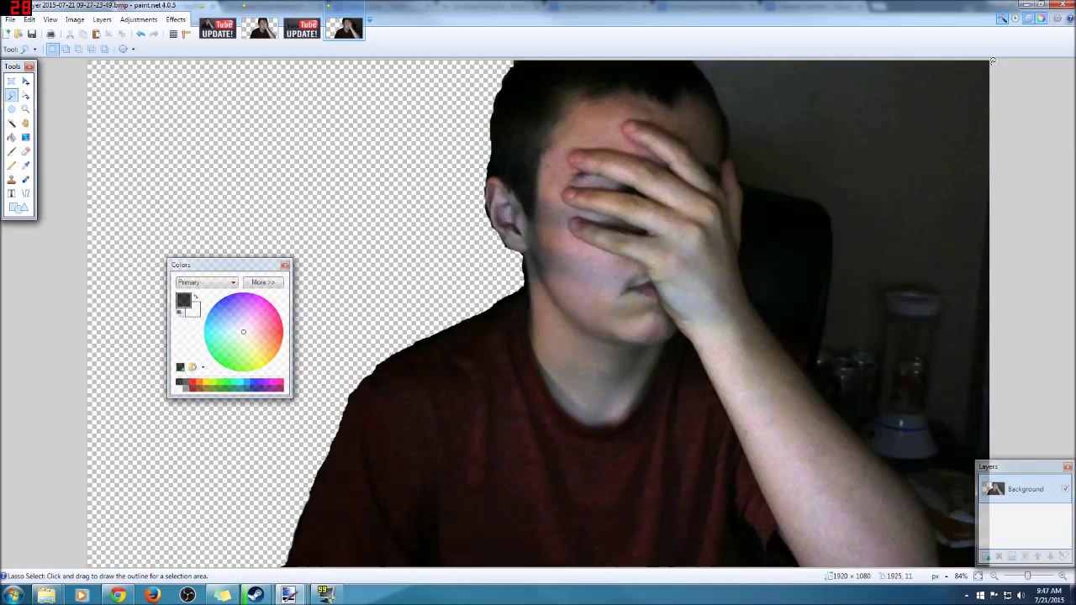
{"action": "mouse_move", "coordinate": [993, 60]}
{"action": "left_mouse_down"}
{"action": "mouse_move", "coordinate": [705, 63]}
{"action": "mouse_move", "coordinate": [728, 121]}
{"action": "mouse_move", "coordinate": [743, 279]}
{"action": "mouse_move", "coordinate": [775, 334]}
{"action": "mouse_move", "coordinate": [10, 337]}
{"action": "left_mouse_up"}
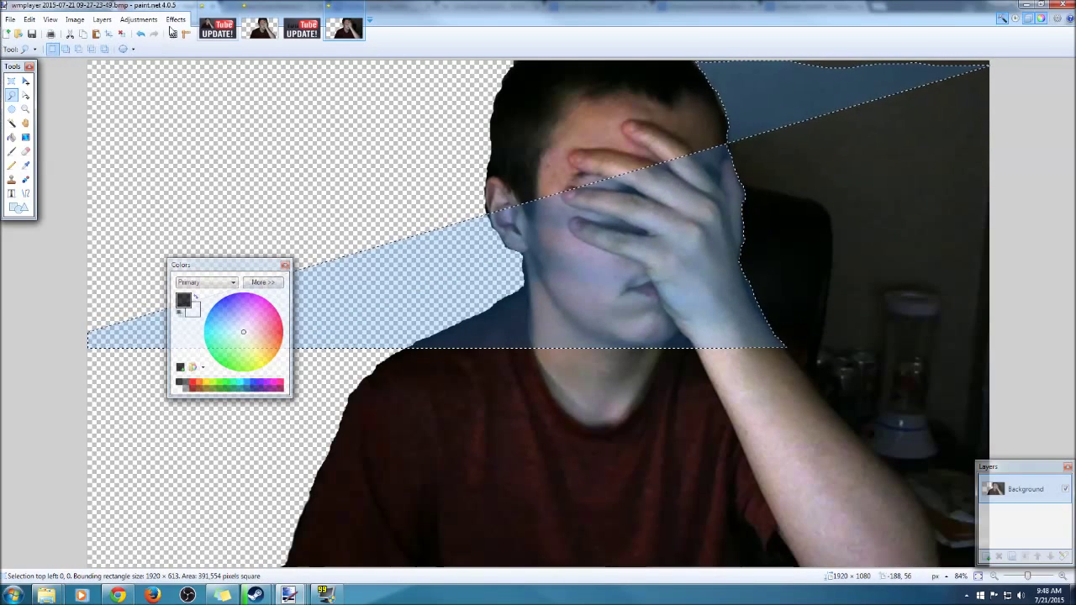
{"action": "left_click", "coordinate": [140, 34]}
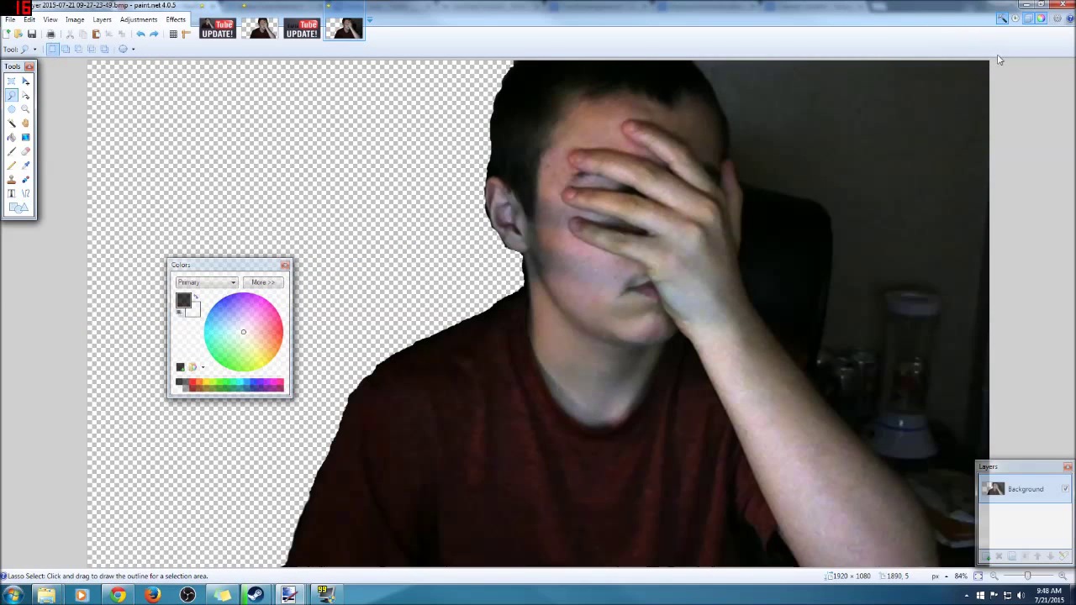
{"action": "mouse_move", "coordinate": [998, 59]}
{"action": "left_mouse_down"}
{"action": "mouse_move", "coordinate": [707, 53]}
{"action": "mouse_move", "coordinate": [759, 308]}
{"action": "mouse_move", "coordinate": [913, 497]}
{"action": "mouse_move", "coordinate": [943, 578]}
{"action": "left_mouse_up"}
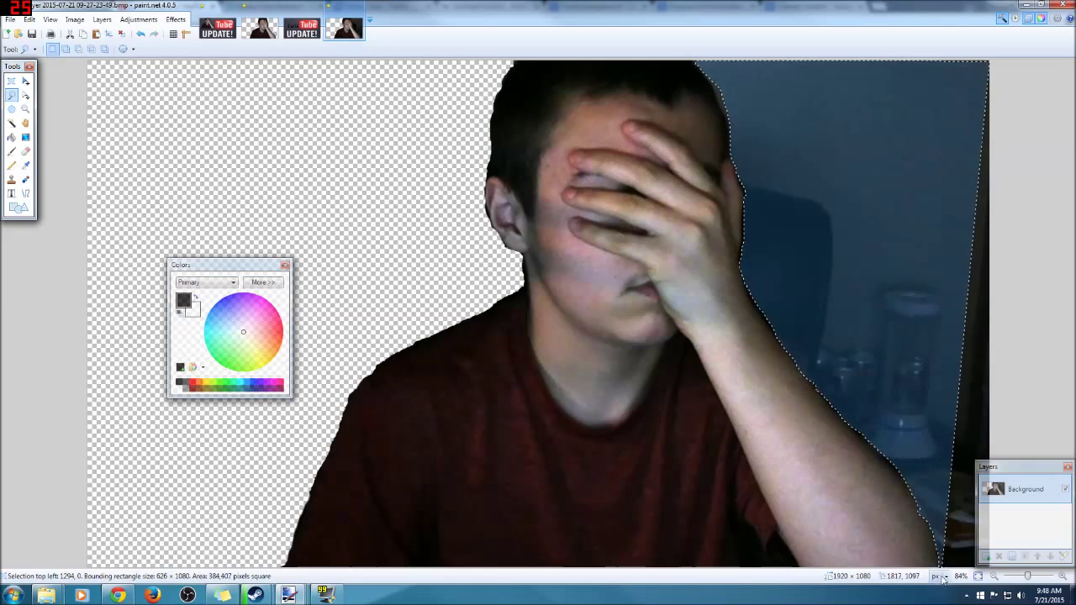
{"action": "key", "text": "Delete"}
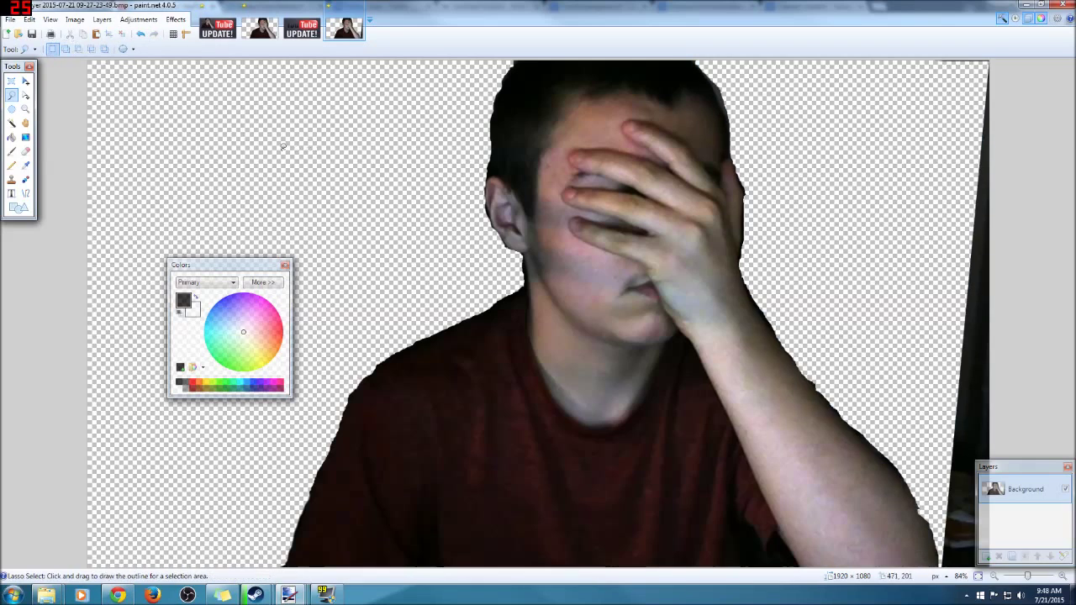
{"action": "left_click", "coordinate": [13, 123]}
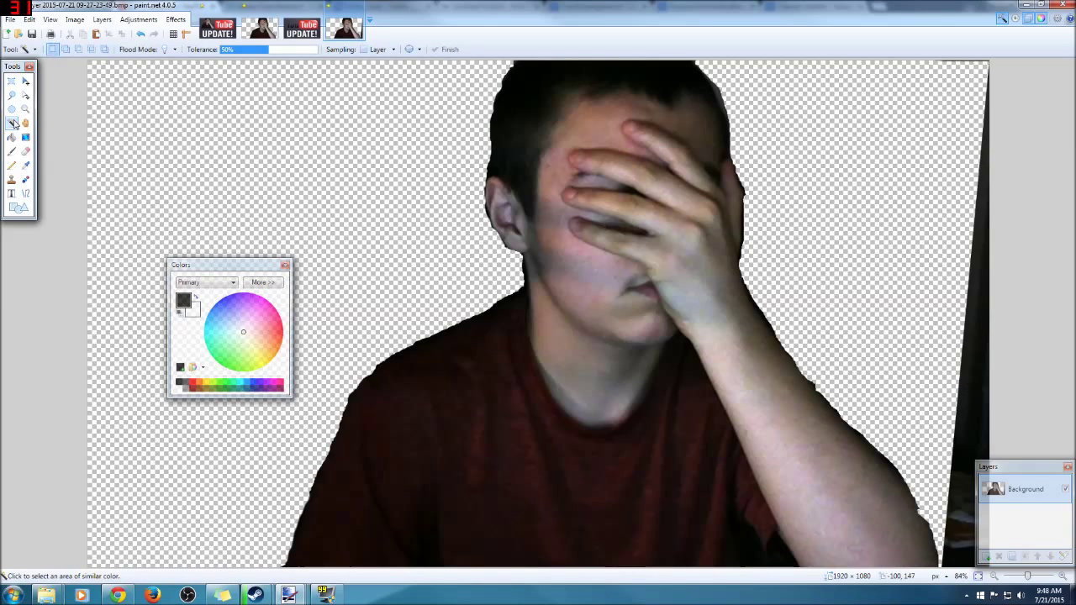
Magic Wand and cut the dark right-edge strip, undoing an accidental cut of the face
{"action": "left_click", "coordinate": [983, 251]}
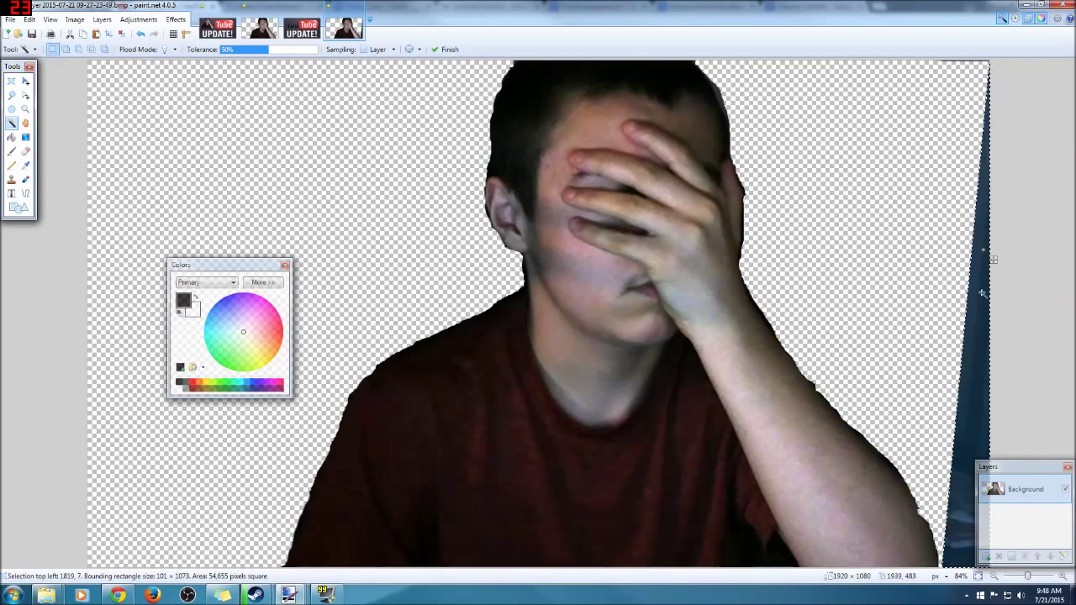
{"action": "left_click", "coordinate": [70, 34]}
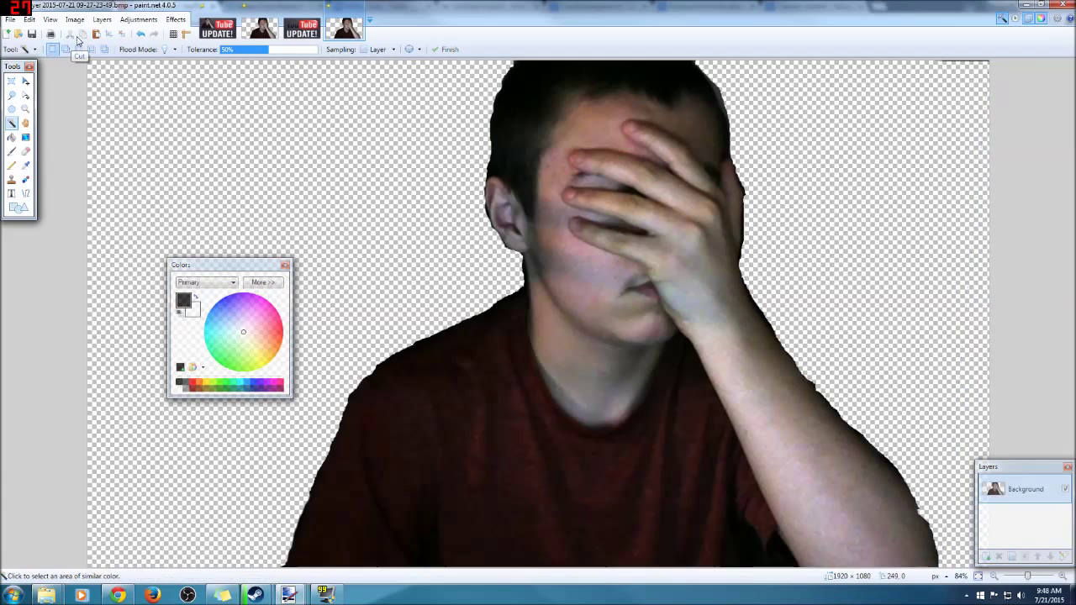
{"action": "left_click", "coordinate": [554, 162]}
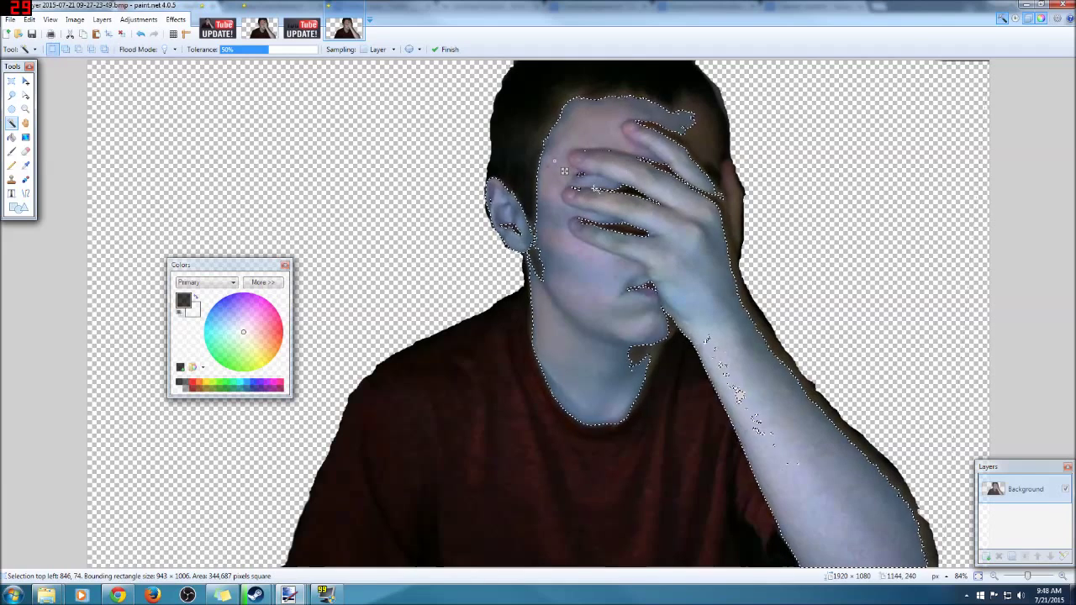
{"action": "left_click", "coordinate": [70, 33]}
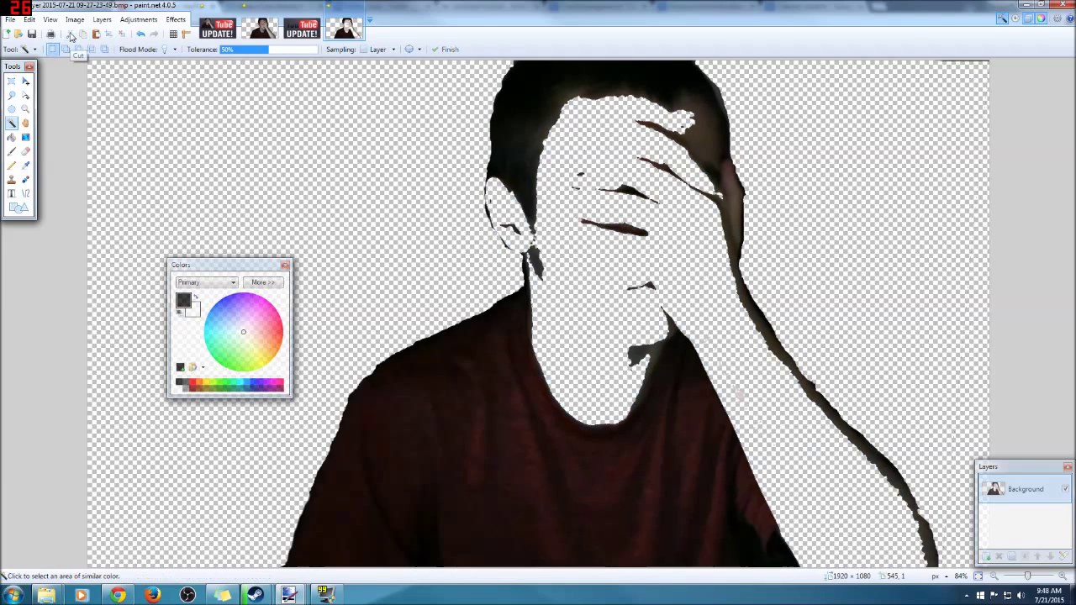
{"action": "left_click", "coordinate": [141, 35]}
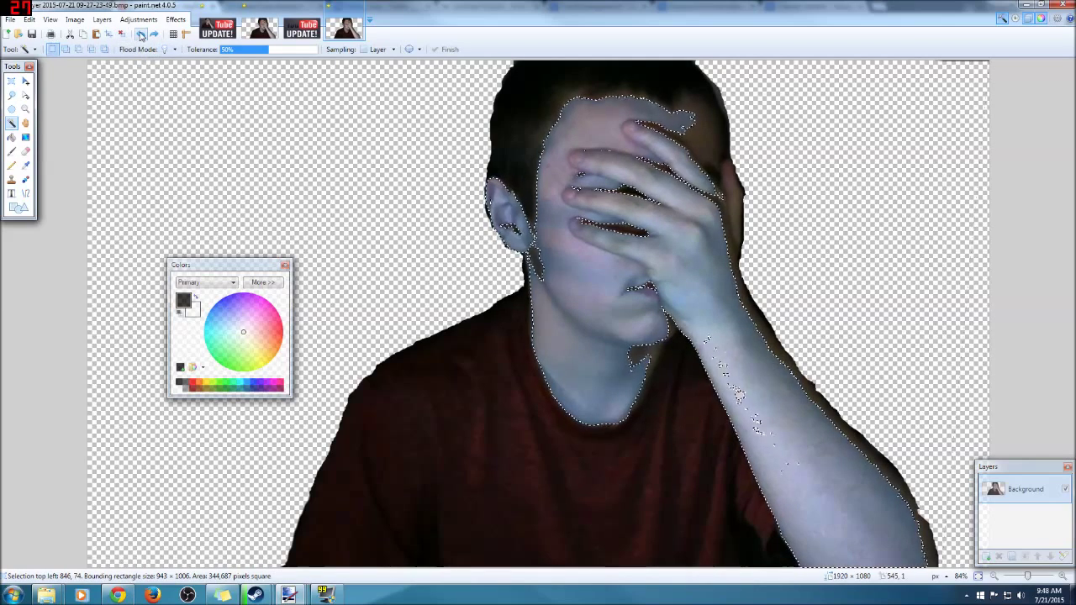
{"action": "left_click", "coordinate": [140, 35]}
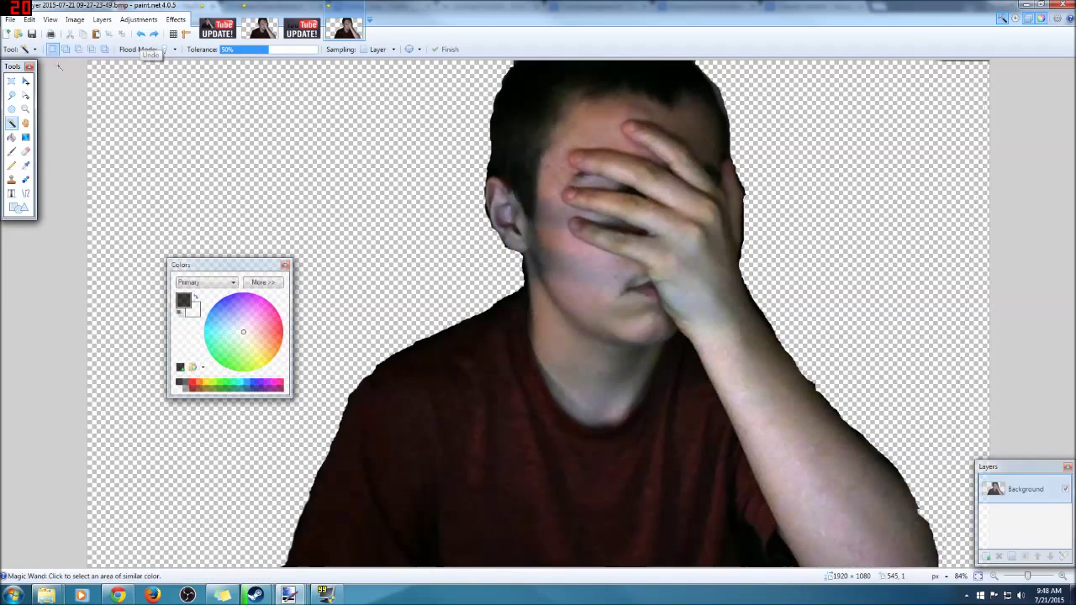
{"action": "left_click", "coordinate": [25, 151]}
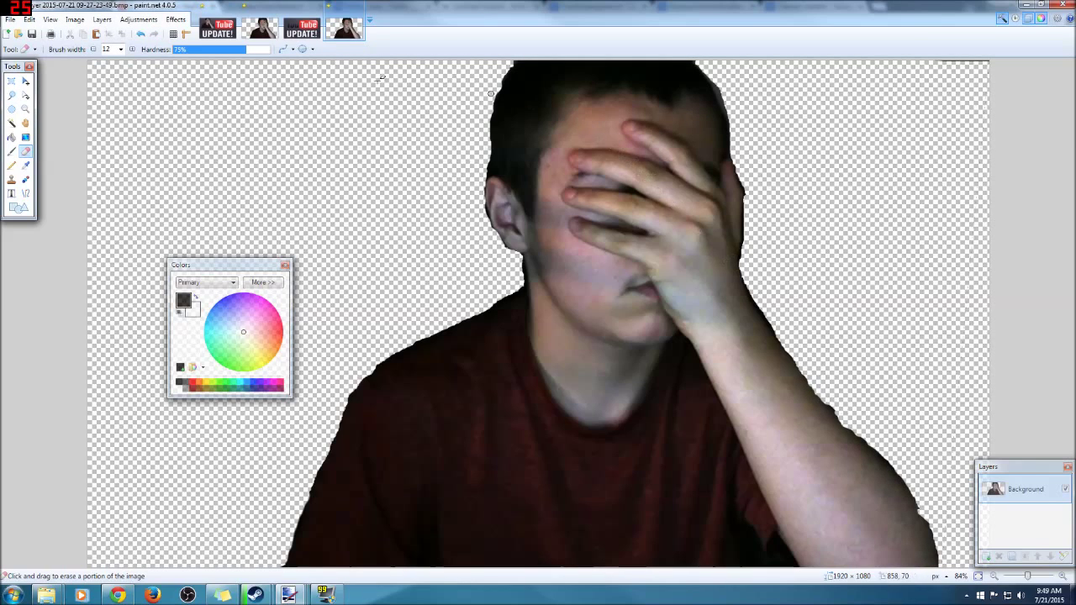
Rectangle-select the cut-out person on the webcam image
{"action": "left_click", "coordinate": [214, 27]}
{"action": "left_click", "coordinate": [357, 32]}
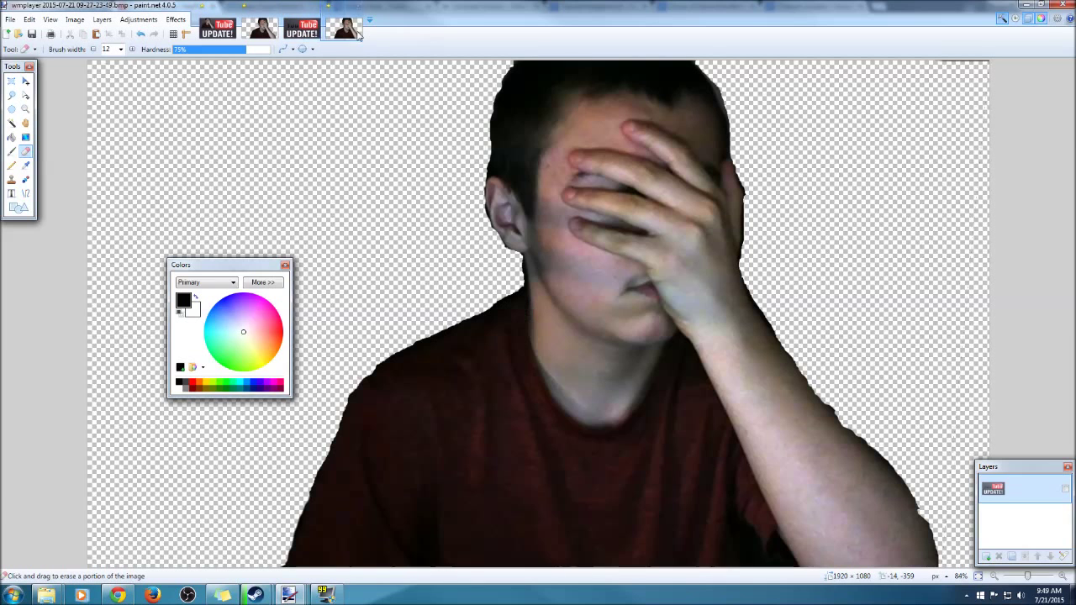
{"action": "left_click", "coordinate": [11, 80]}
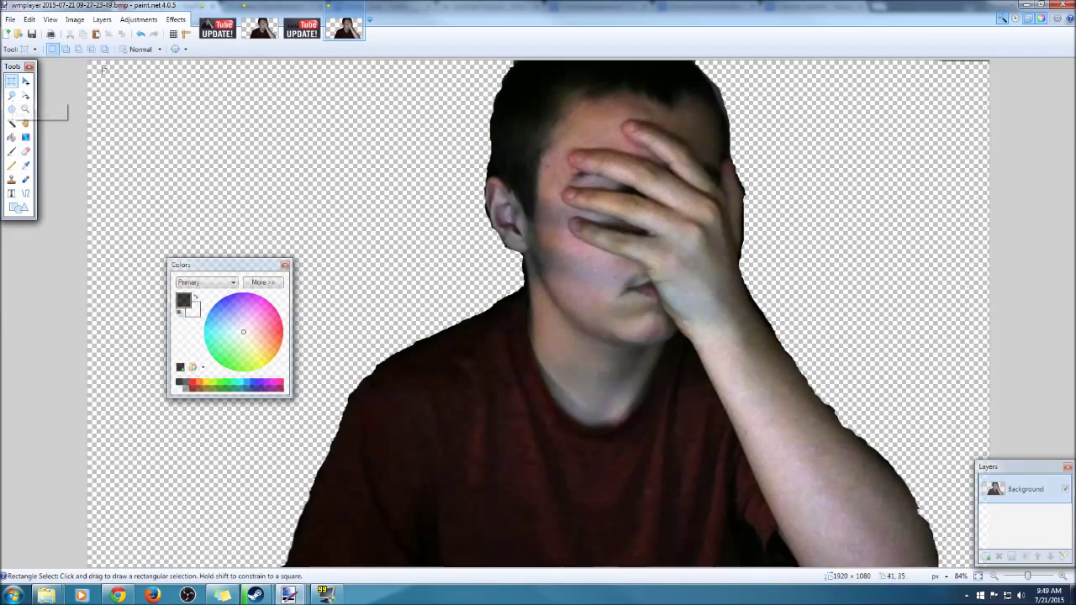
{"action": "left_click_drag", "start_coordinate": [83, 57], "coordinate": [990, 578]}
Trial-paste the person into the UPDATE! image with Keep canvas size and shrink it top-left
{"action": "left_click", "coordinate": [300, 27]}
{"action": "key", "text": "ctrl+v"}
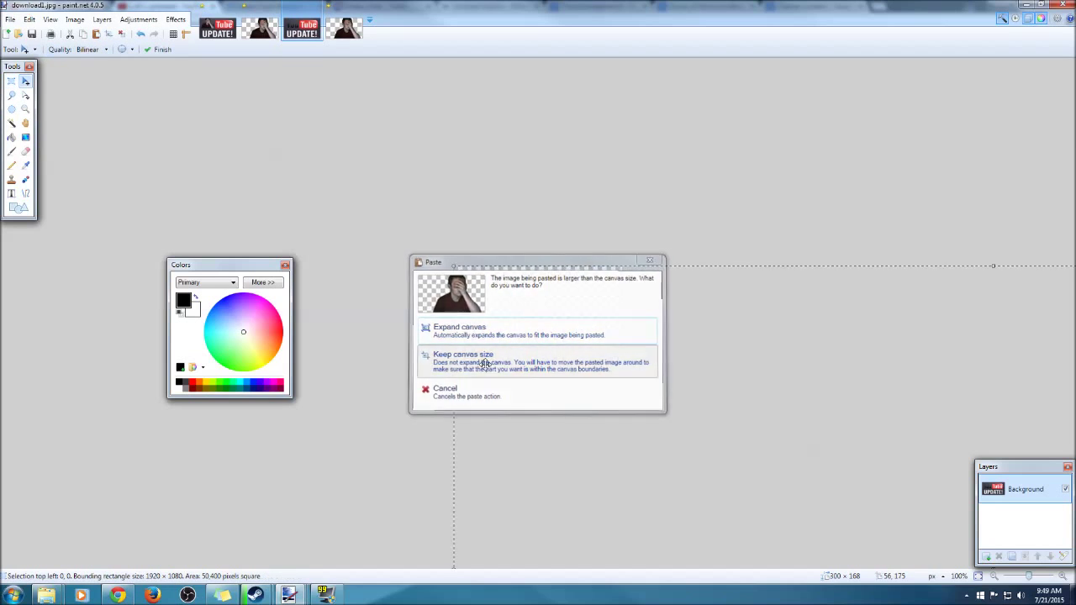
{"action": "left_click", "coordinate": [485, 363]}
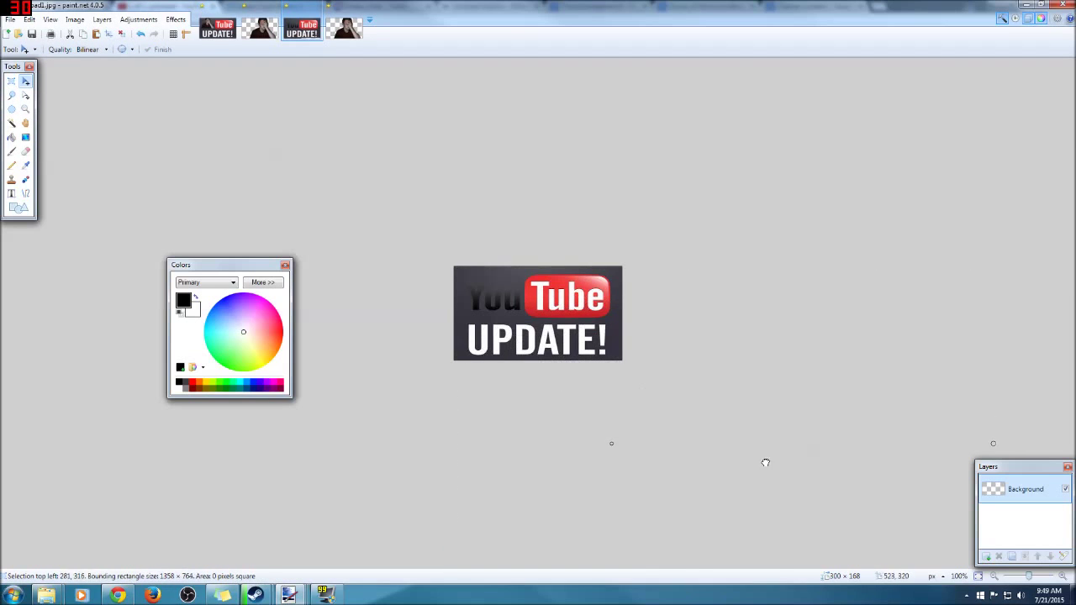
{"action": "left_click_drag", "start_coordinate": [765, 462], "coordinate": [509, 194]}
{"action": "key", "text": "ctrl+z"}
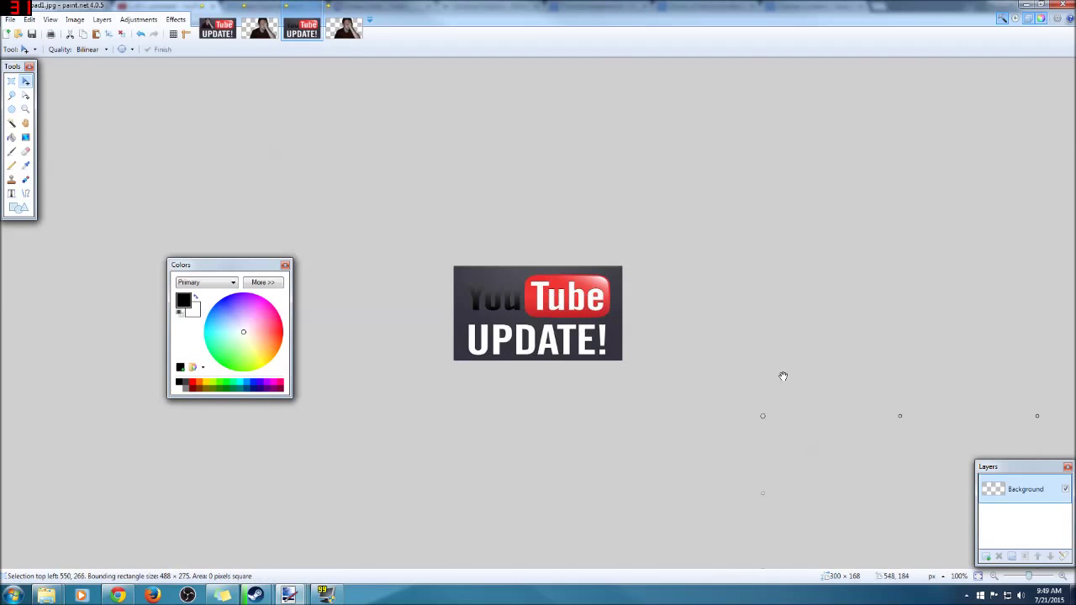
{"action": "left_click_drag", "start_coordinate": [905, 485], "coordinate": [546, 185]}
{"action": "left_click_drag", "start_coordinate": [610, 208], "coordinate": [511, 297]}
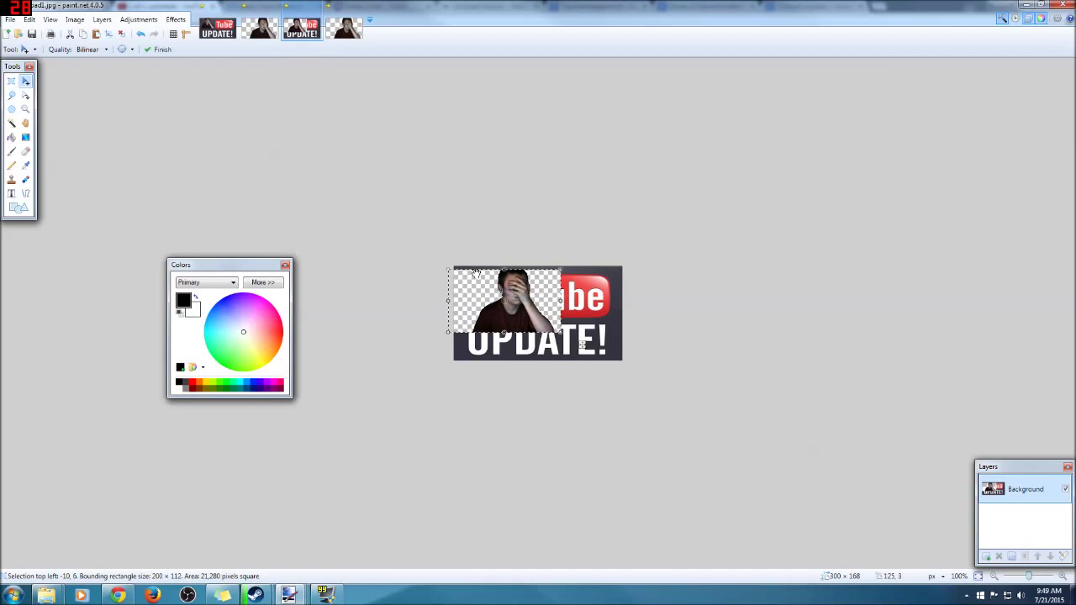
Undo the trial paste, restoring the original 300 × 168 UPDATE! thumbnail
{"action": "left_click", "coordinate": [141, 35]}
{"action": "left_click", "coordinate": [141, 35]}
{"action": "left_click", "coordinate": [141, 35]}
{"action": "left_click", "coordinate": [140, 35]}
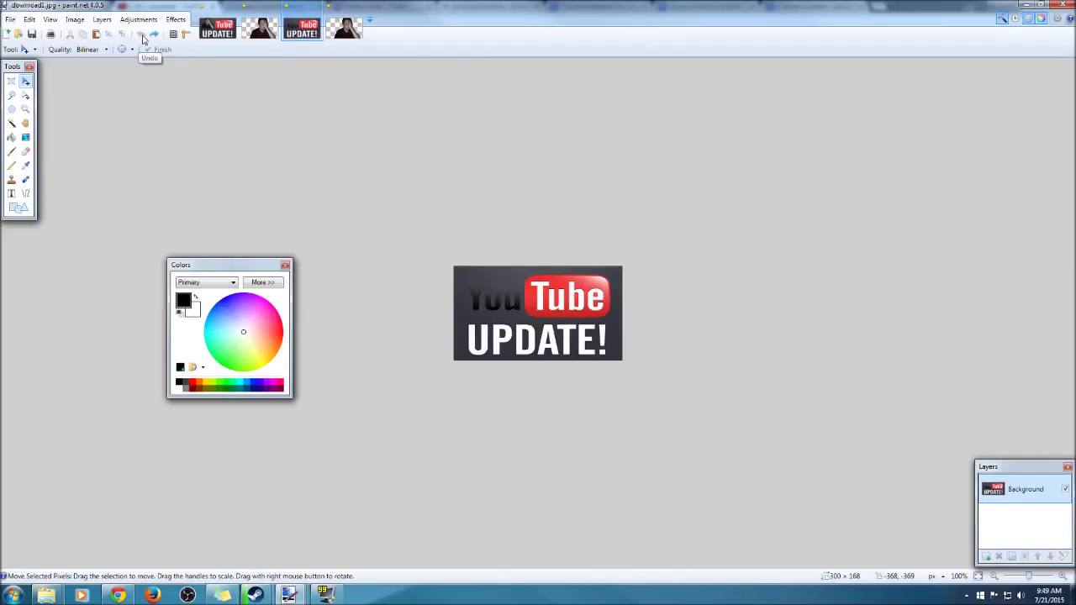
Add a new layer and paste the cut-out person into the thumbnail as a layer, keeping canvas size
{"action": "left_click", "coordinate": [102, 20]}
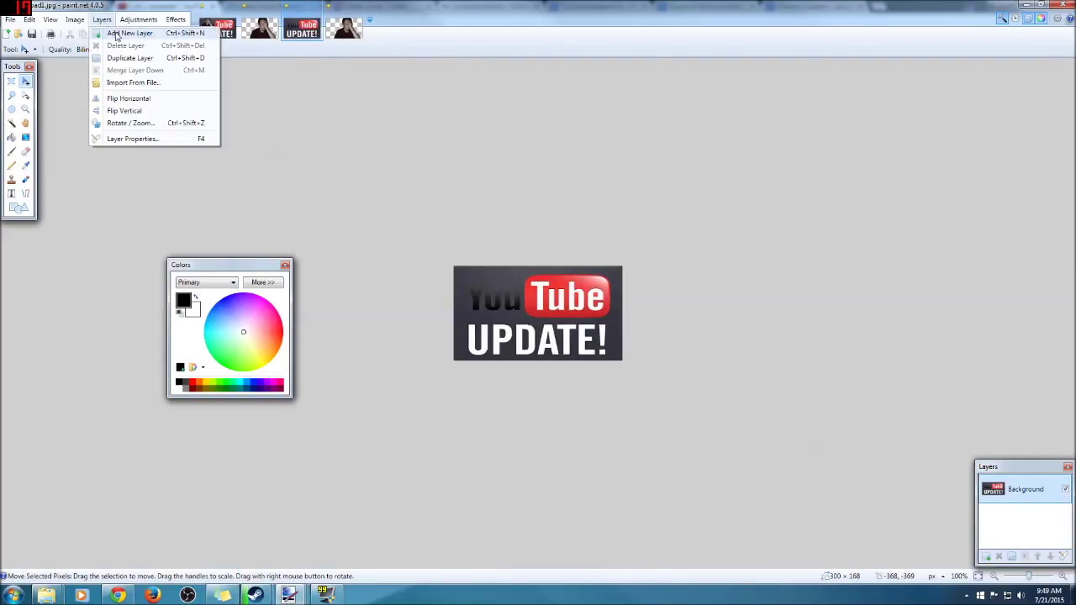
{"action": "left_click", "coordinate": [118, 35]}
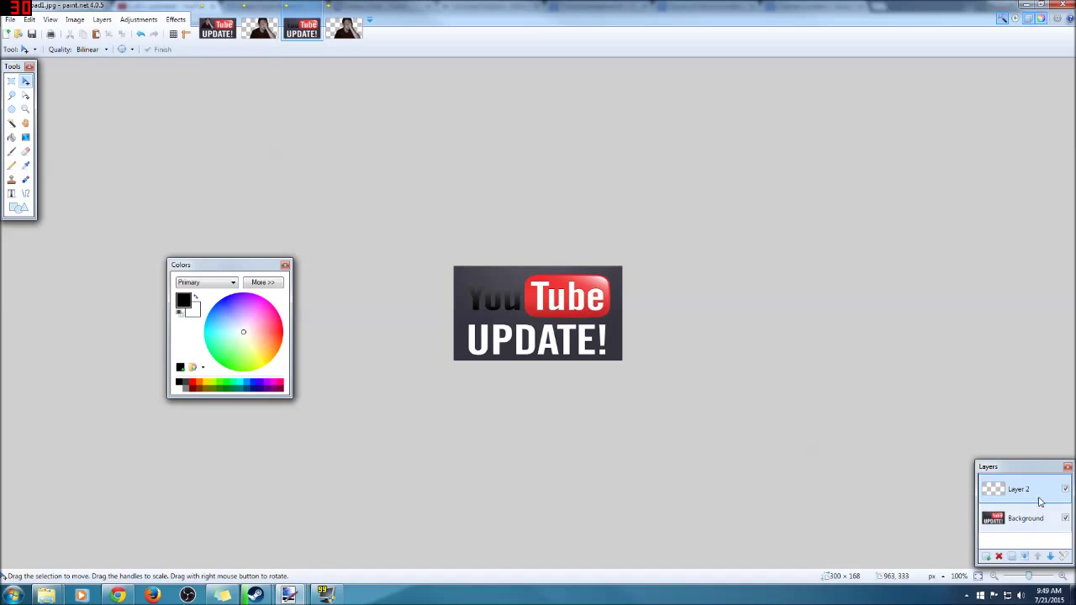
{"action": "left_click", "coordinate": [353, 29]}
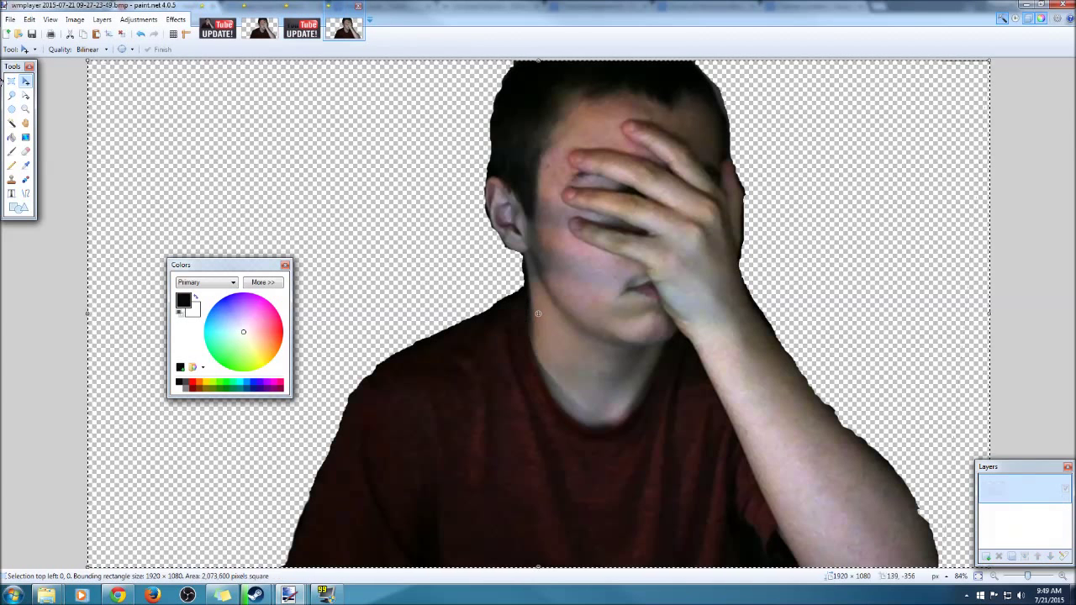
{"action": "left_click", "coordinate": [10, 81]}
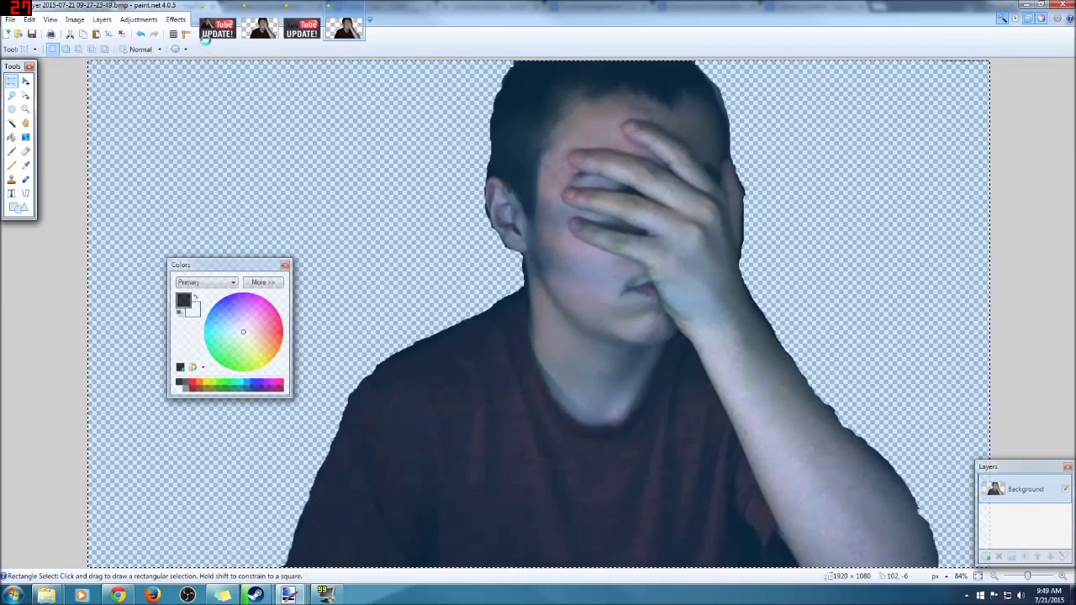
{"action": "left_click", "coordinate": [301, 29]}
{"action": "key", "text": "ctrl+shift+v"}
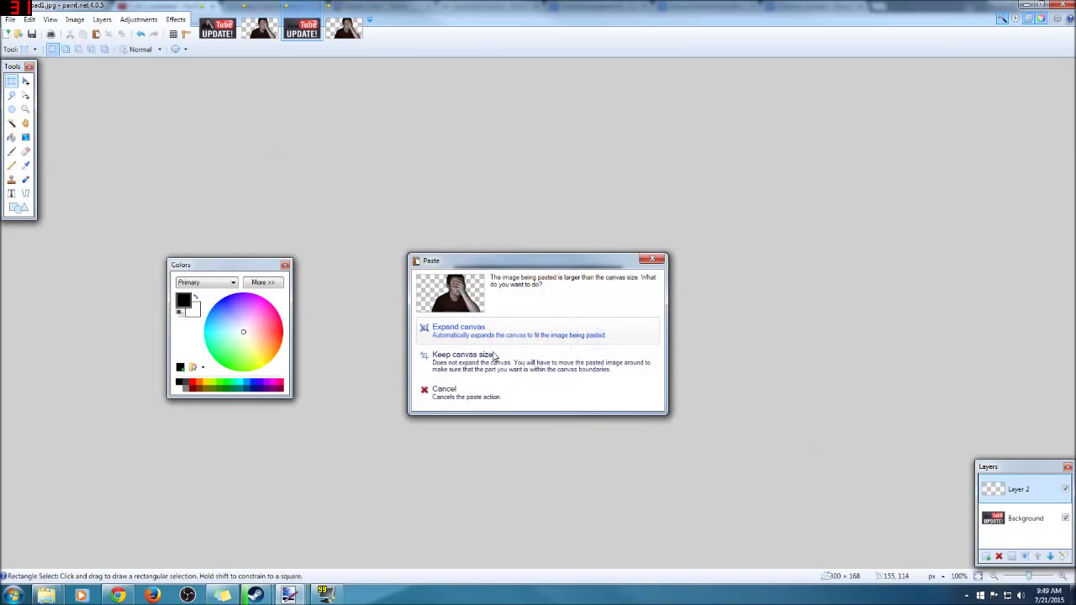
{"action": "left_click", "coordinate": [494, 355]}
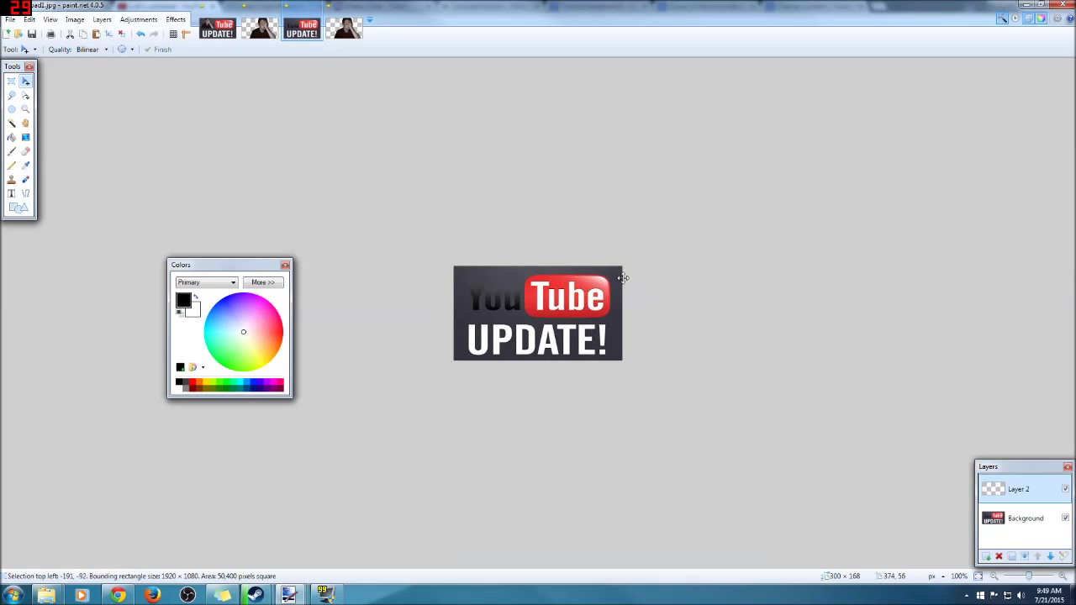
Shrink and move the pasted person to the top-left so UPDATE! shows fully, then commit
{"action": "left_click_drag", "start_coordinate": [623, 277], "coordinate": [337, 231]}
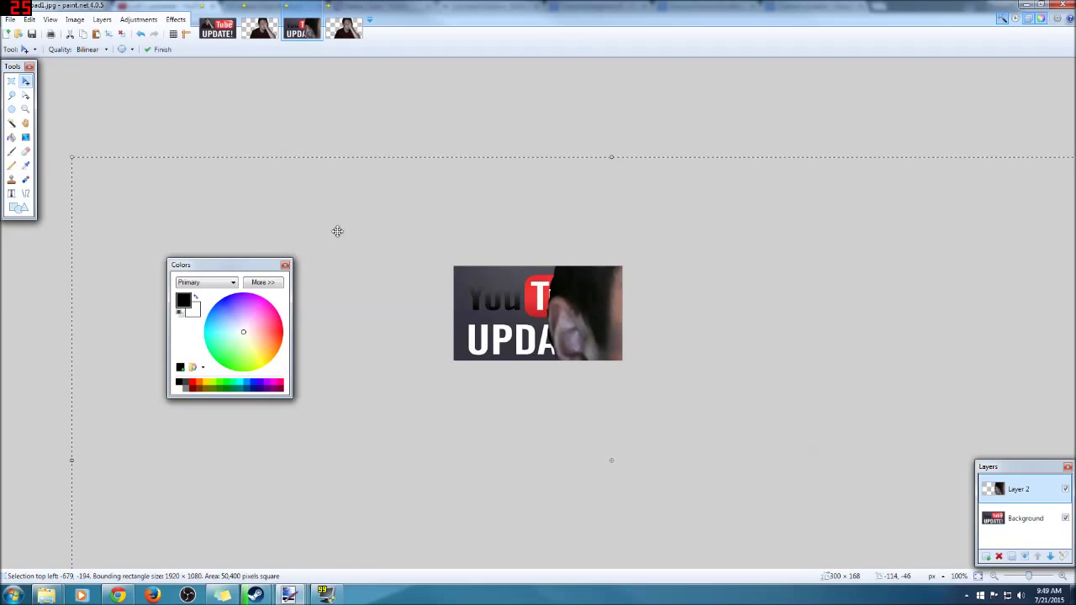
{"action": "left_click_drag", "start_coordinate": [72, 159], "coordinate": [809, 454]}
{"action": "left_click_drag", "start_coordinate": [907, 482], "coordinate": [451, 194]}
{"action": "left_click_drag", "start_coordinate": [350, 165], "coordinate": [485, 290]}
{"action": "key", "text": "Return"}
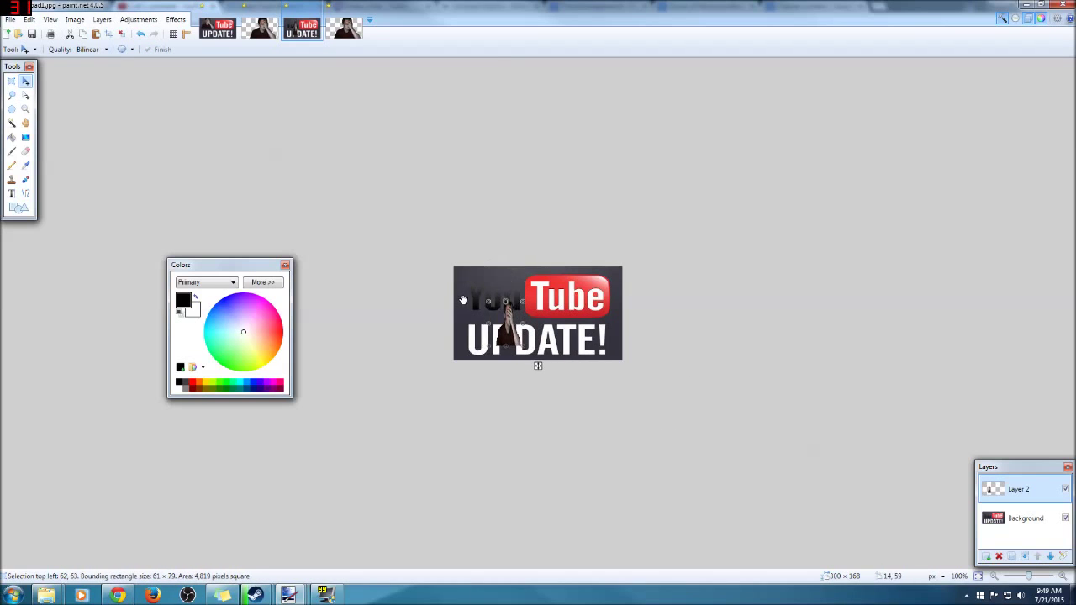
Fine-tune the person's size and position in the top-left corner, then return to the cut-out photo
{"action": "left_click_drag", "start_coordinate": [497, 315], "coordinate": [501, 292]}
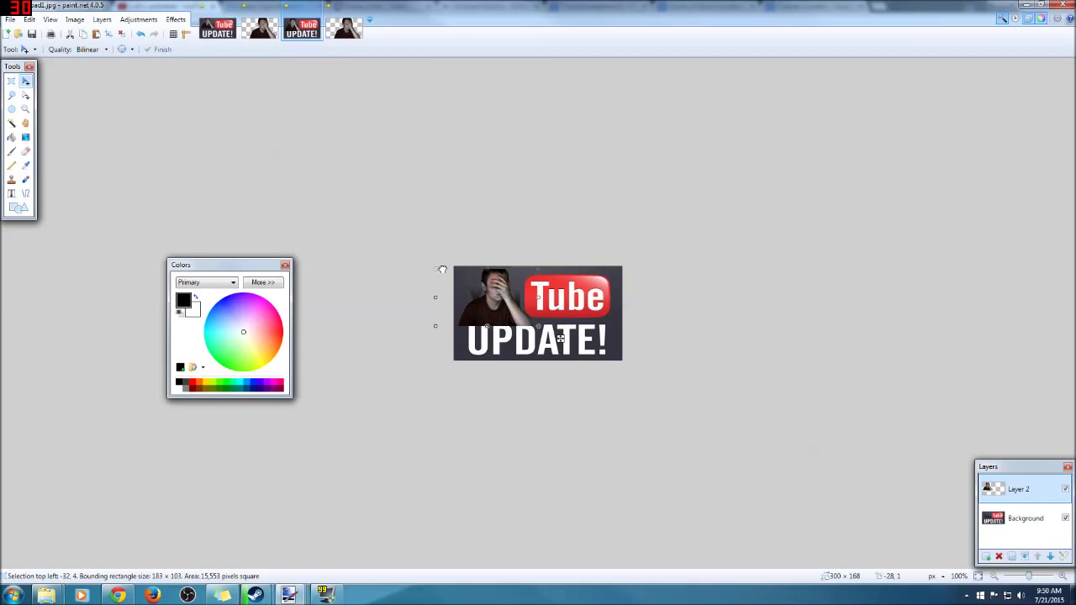
{"action": "mouse_move", "coordinate": [439, 268]}
{"action": "left_mouse_down"}
{"action": "mouse_move", "coordinate": [464, 278]}
{"action": "mouse_move", "coordinate": [452, 276]}
{"action": "left_mouse_up"}
{"action": "left_click_drag", "start_coordinate": [559, 339], "coordinate": [557, 329]}
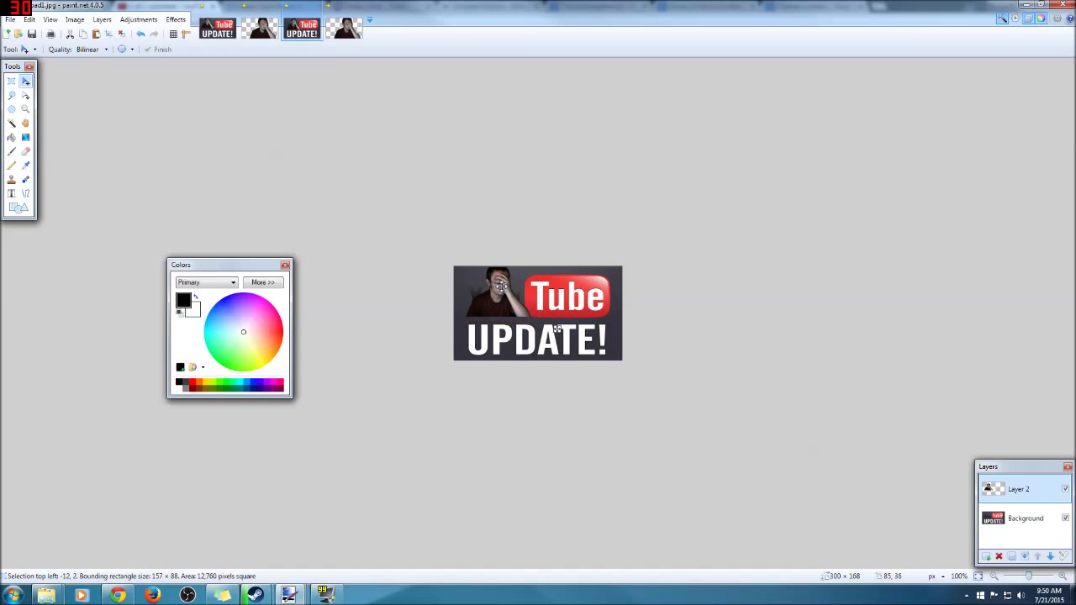
{"action": "left_click_drag", "start_coordinate": [455, 271], "coordinate": [446, 265]}
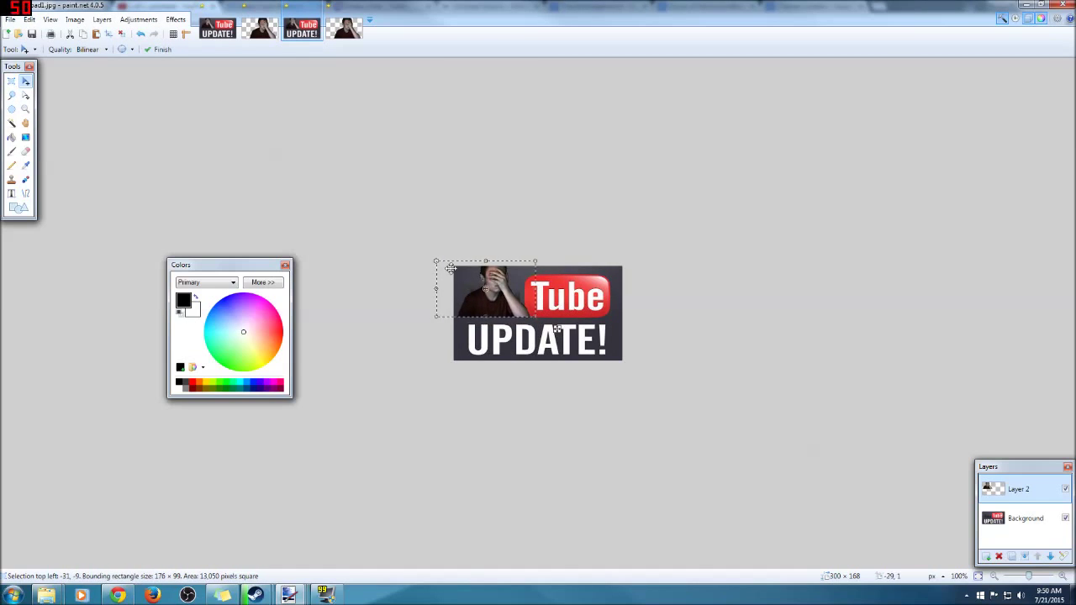
{"action": "left_click_drag", "start_coordinate": [560, 332], "coordinate": [561, 334]}
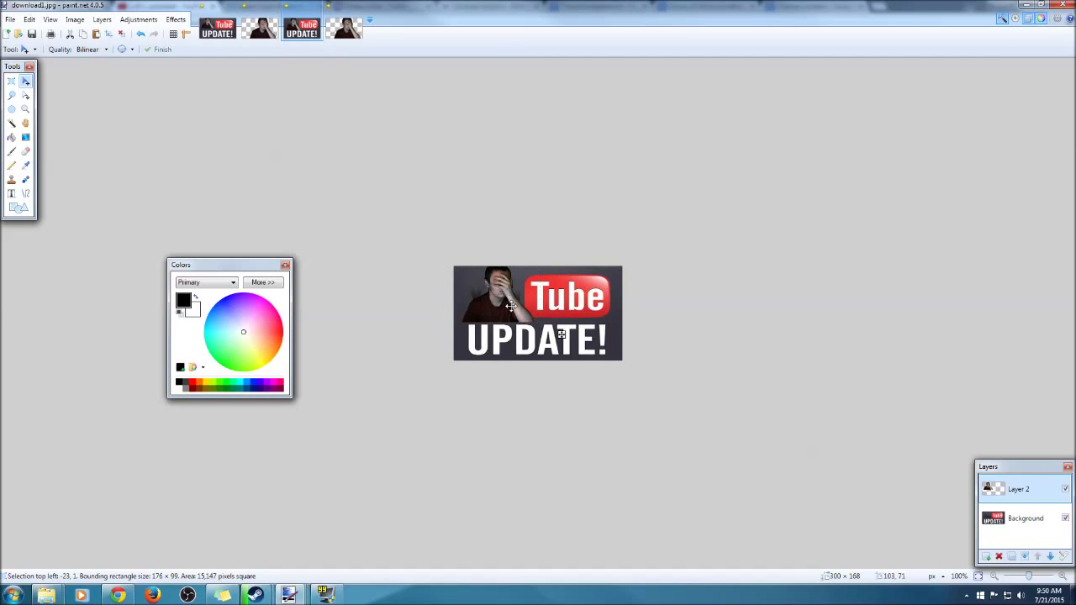
{"action": "left_click", "coordinate": [259, 29]}
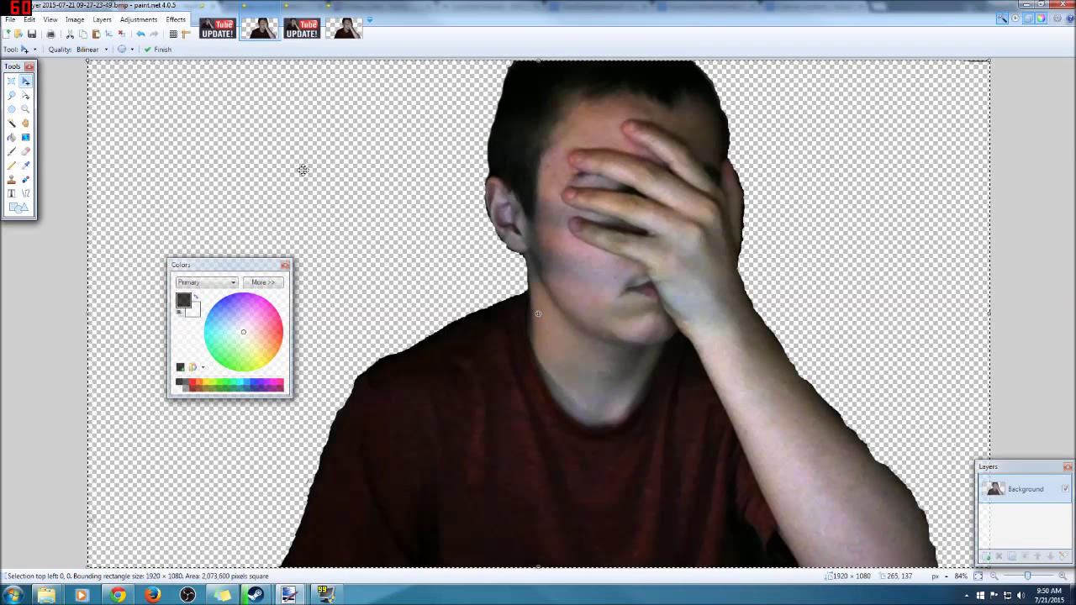
Back on the UPDATE! thumbnail, restore the person layer and start Save As with JPEG format
{"action": "key", "text": "ctrl+shift+Tab"}
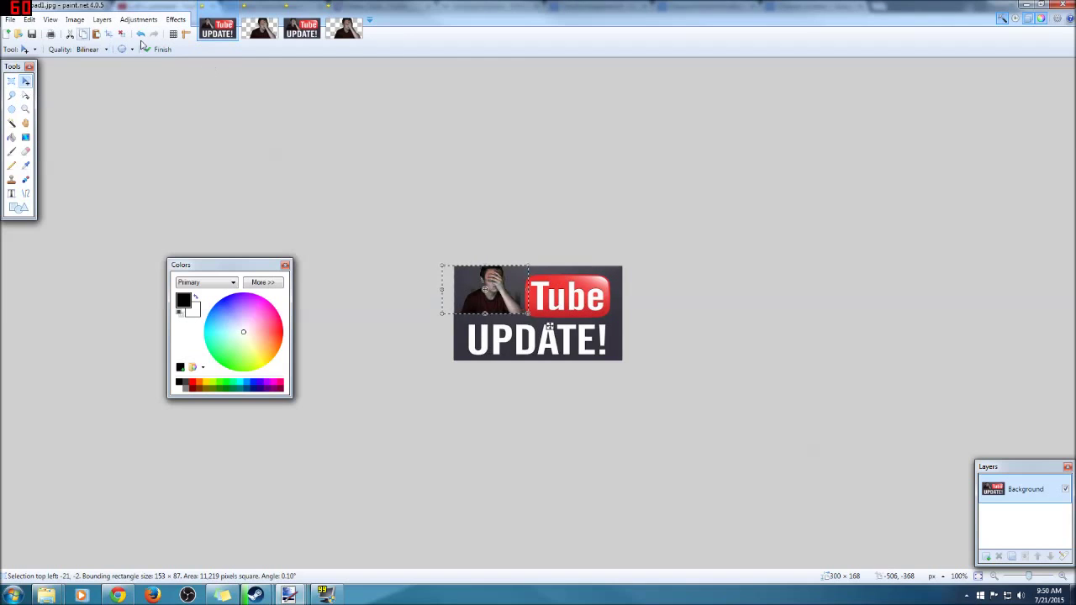
{"action": "key", "text": "ctrl+shift+v"}
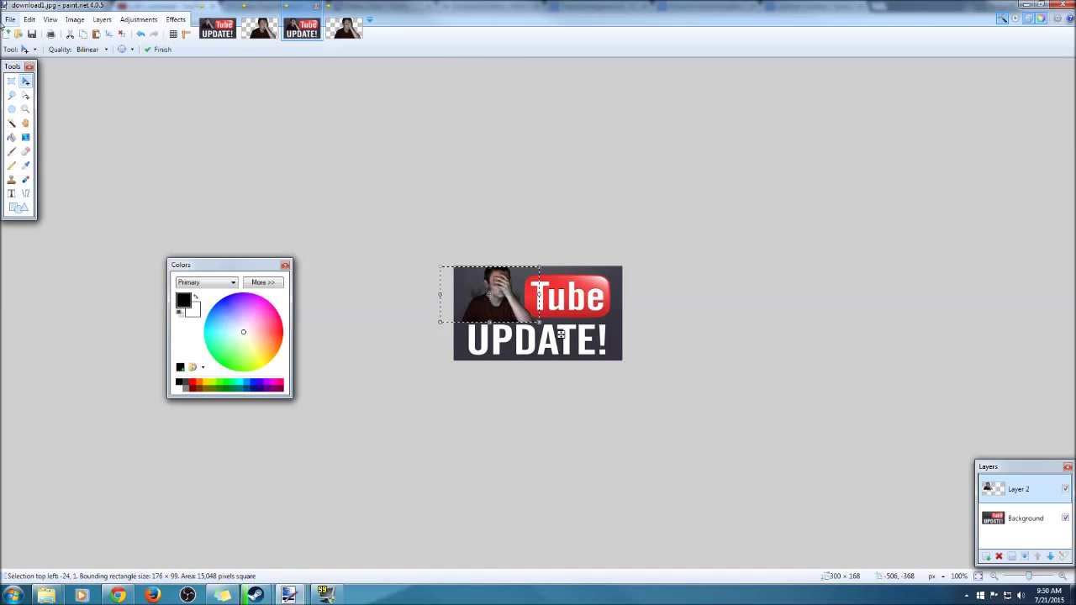
{"action": "left_click", "coordinate": [10, 20]}
{"action": "left_click", "coordinate": [60, 114]}
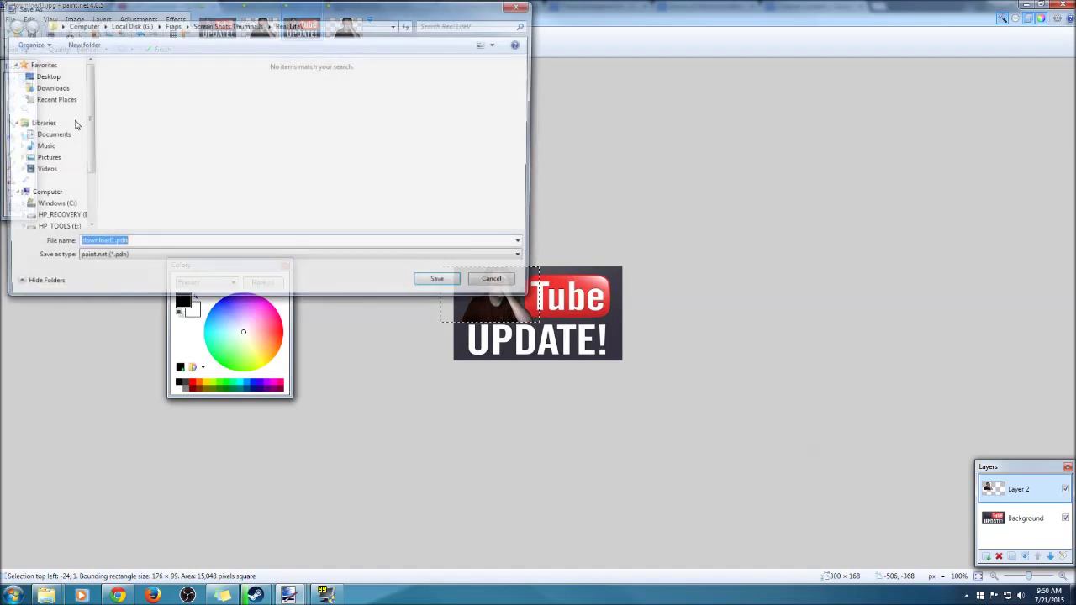
{"action": "left_click", "coordinate": [126, 258]}
{"action": "left_click", "coordinate": [149, 296]}
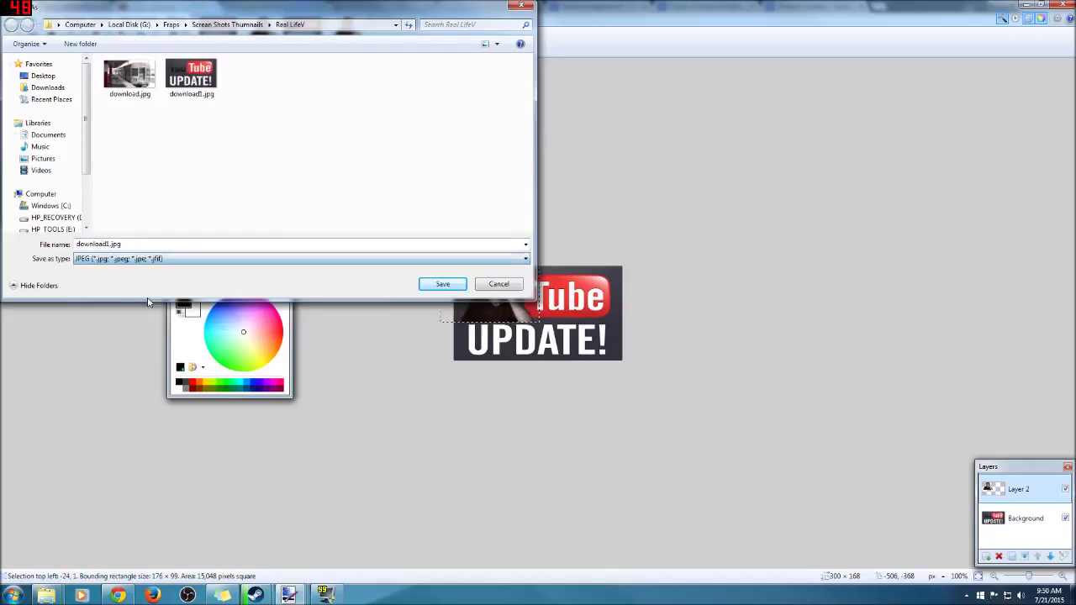
Browse to G:\Fraps\Scream Shots Thumnails\YouTube Updates
{"action": "scroll", "coordinate": [75, 181], "scroll_direction": "down", "scroll_amount": 2}
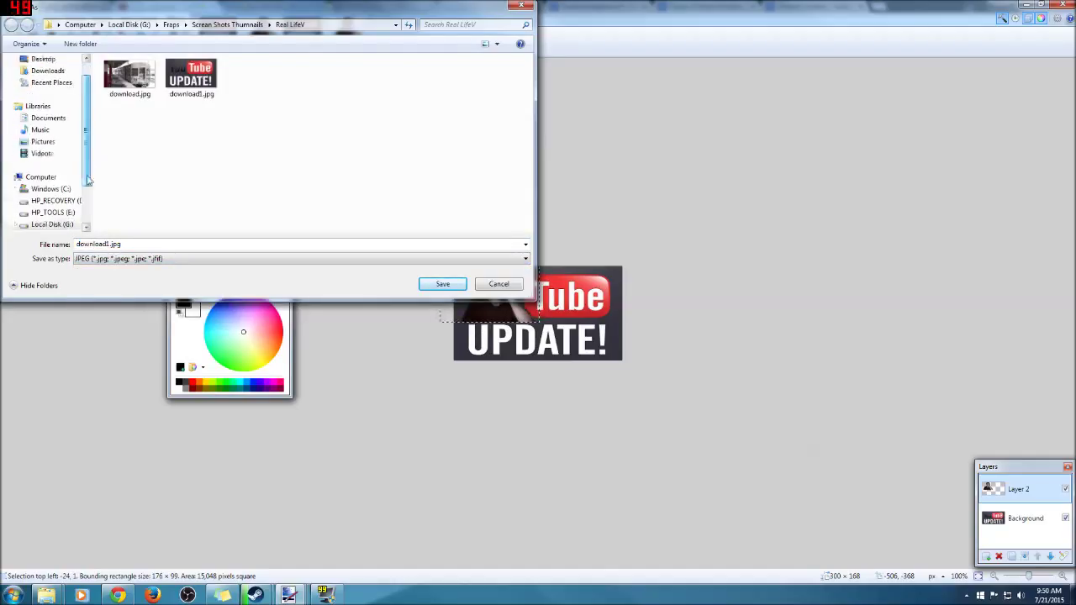
{"action": "left_click", "coordinate": [64, 203]}
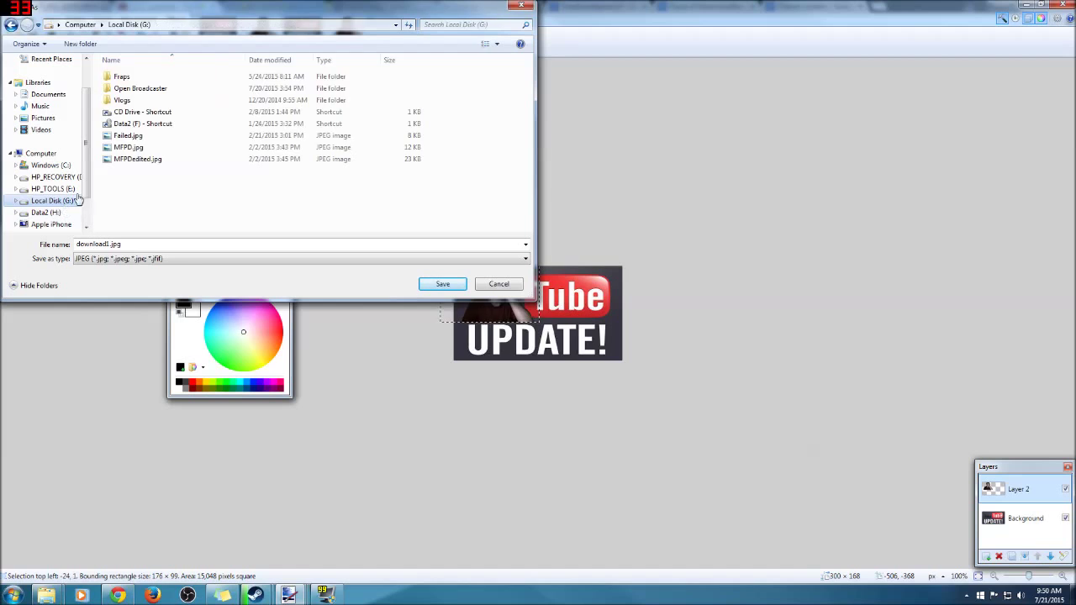
{"action": "double_click", "coordinate": [143, 75]}
{"action": "double_click", "coordinate": [152, 124]}
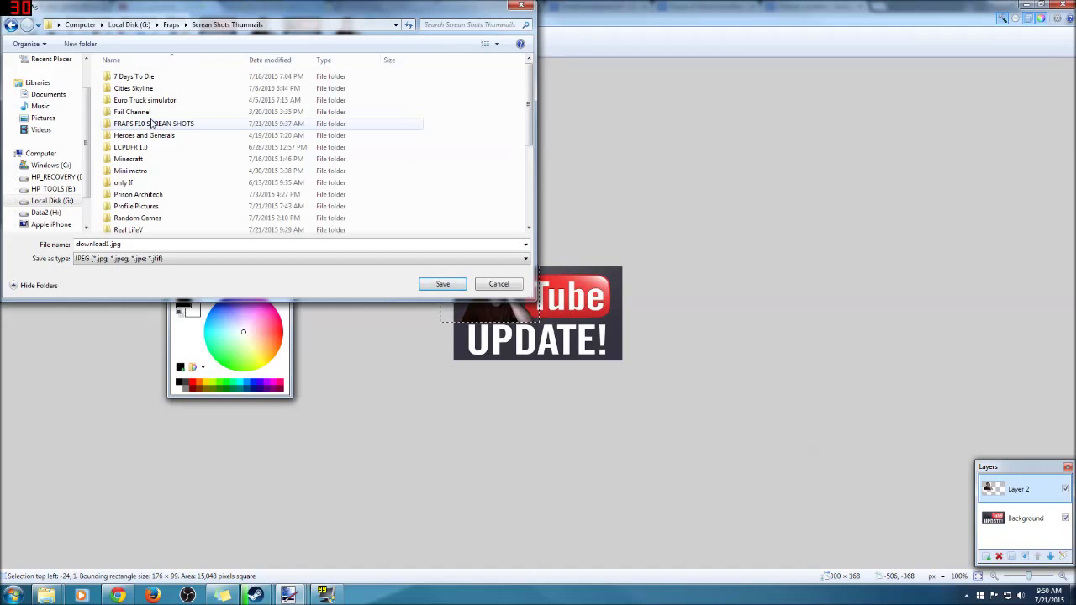
{"action": "left_click_drag", "start_coordinate": [530, 136], "coordinate": [530, 220]}
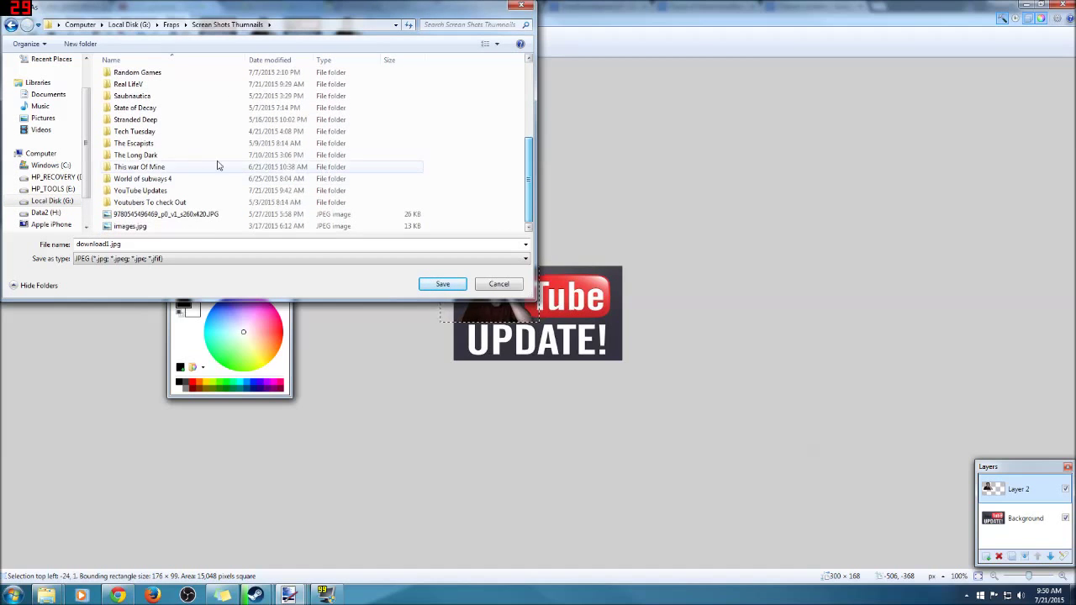
{"action": "double_click", "coordinate": [179, 191]}
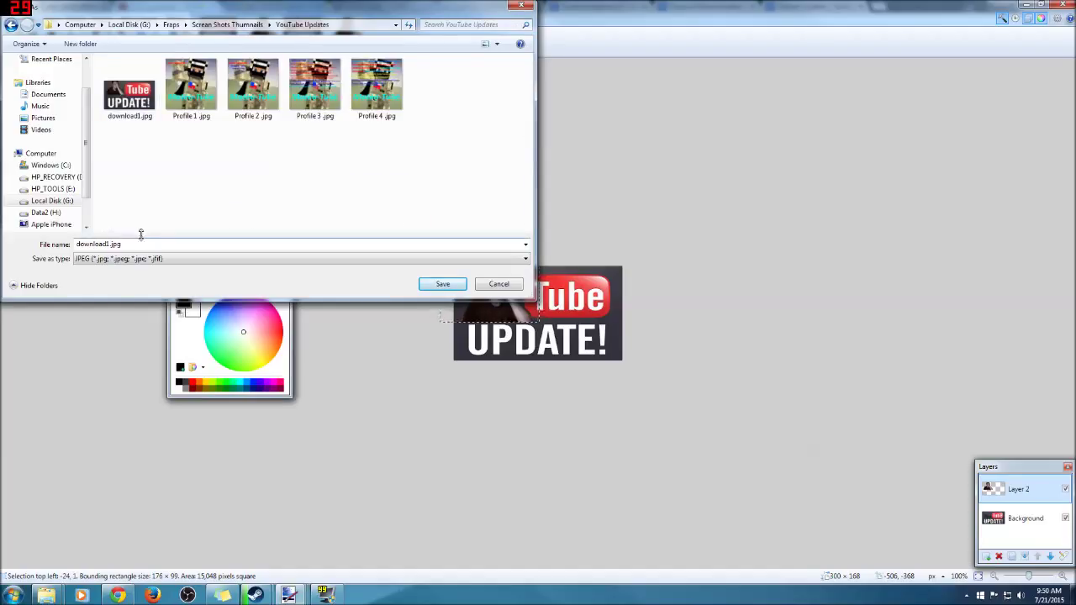
Save as download1.jpg, replacing the old file at JPEG quality 95 and flattening the layers
{"action": "left_click", "coordinate": [449, 286]}
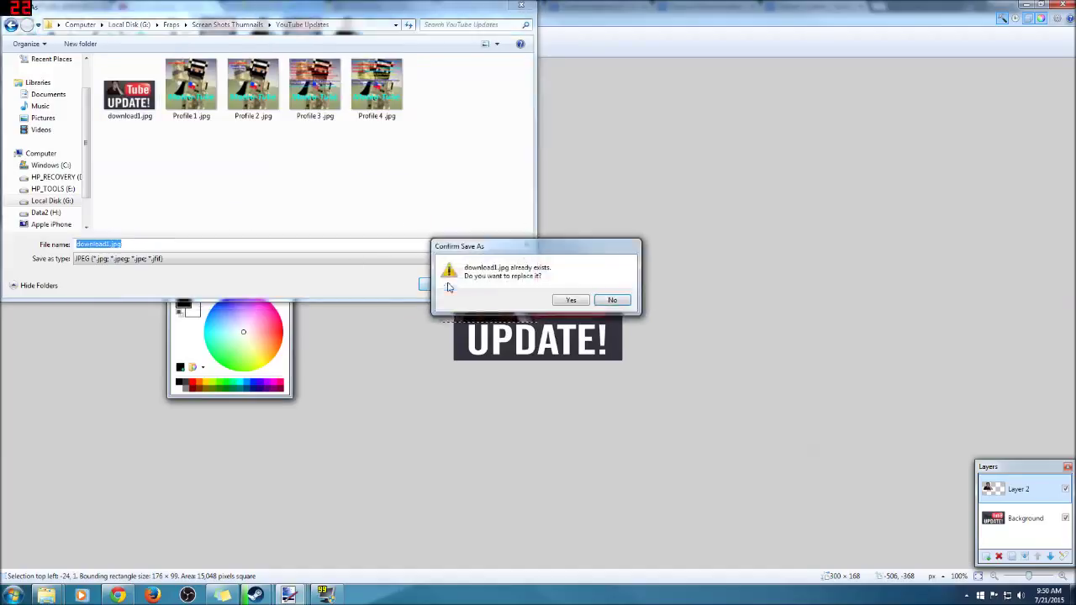
{"action": "left_click", "coordinate": [571, 301]}
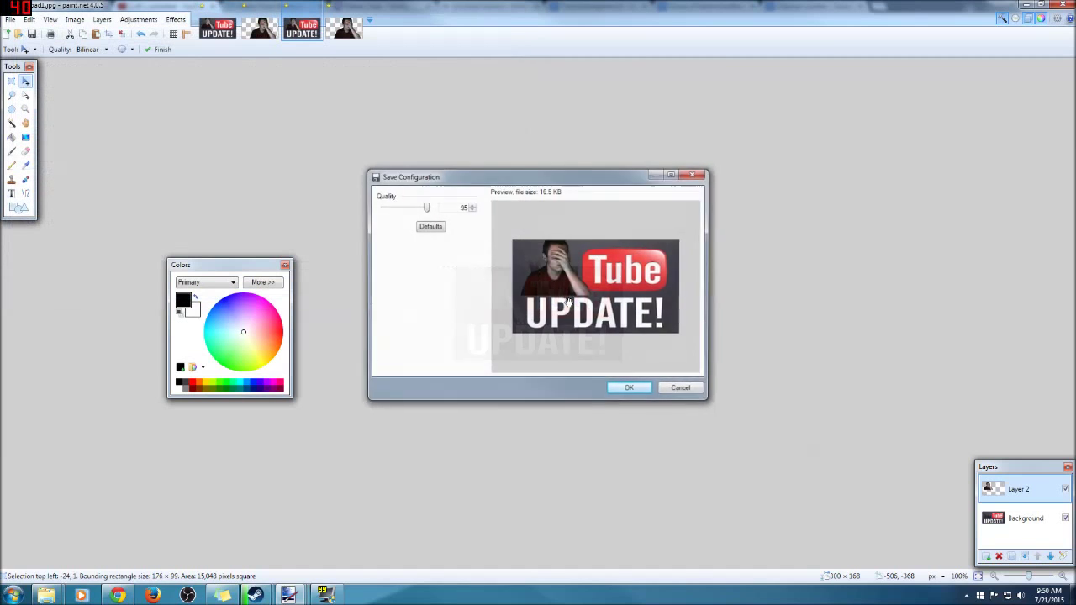
{"action": "left_click", "coordinate": [637, 389]}
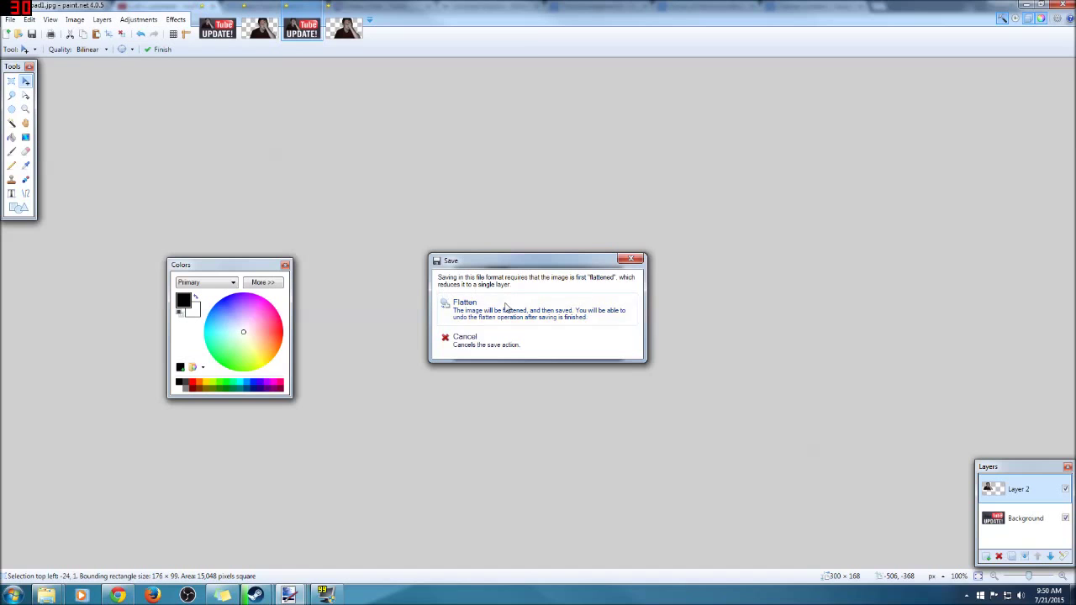
{"action": "left_click", "coordinate": [489, 311]}
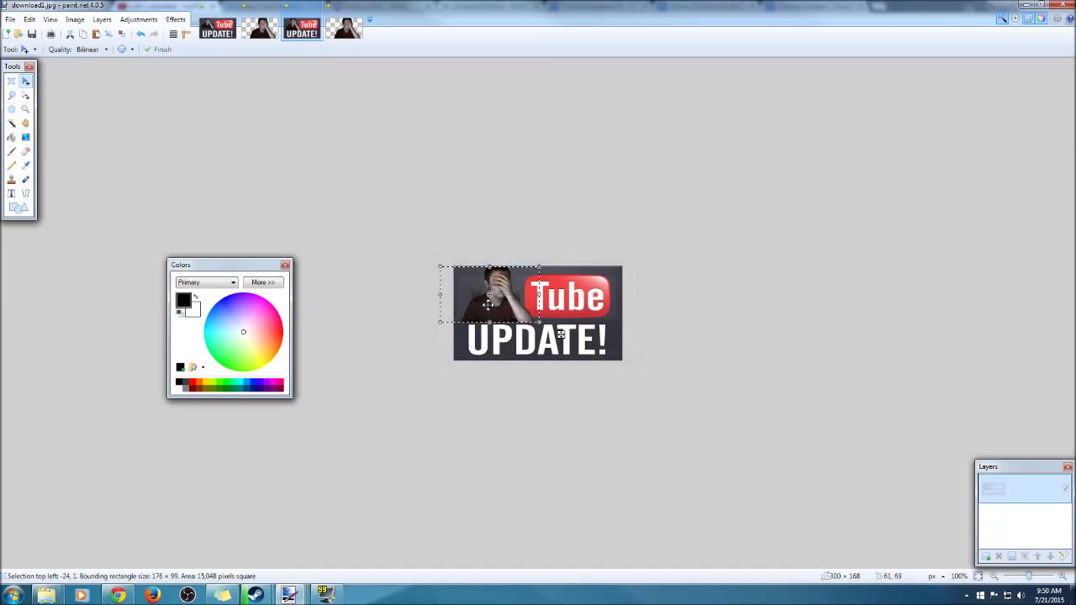
Reopen the saved download1.jpg
{"action": "left_click", "coordinate": [18, 35]}
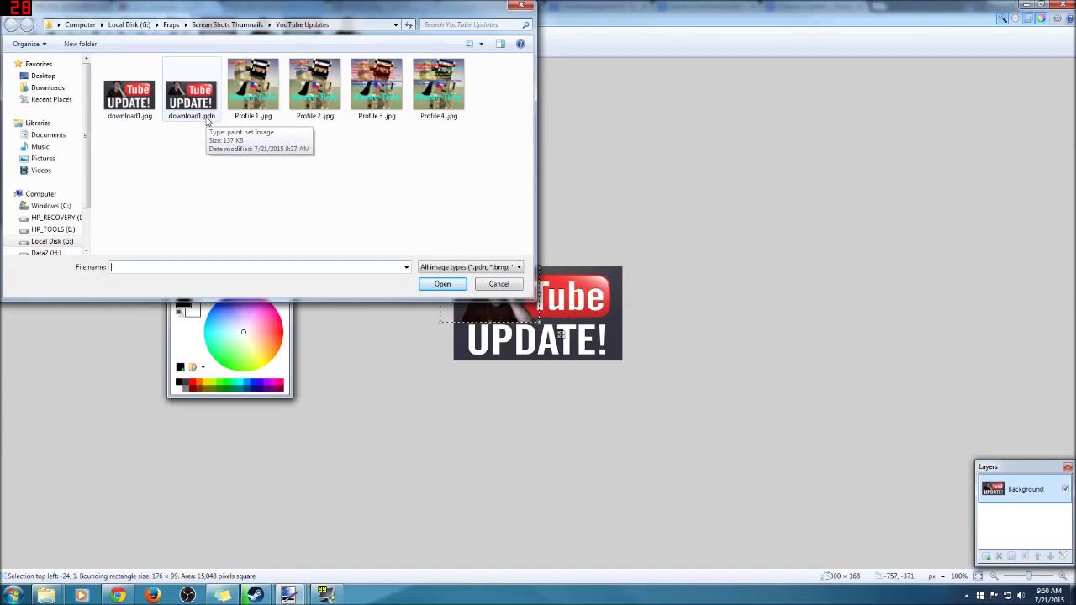
{"action": "left_click", "coordinate": [130, 94]}
{"action": "double_click", "coordinate": [135, 100]}
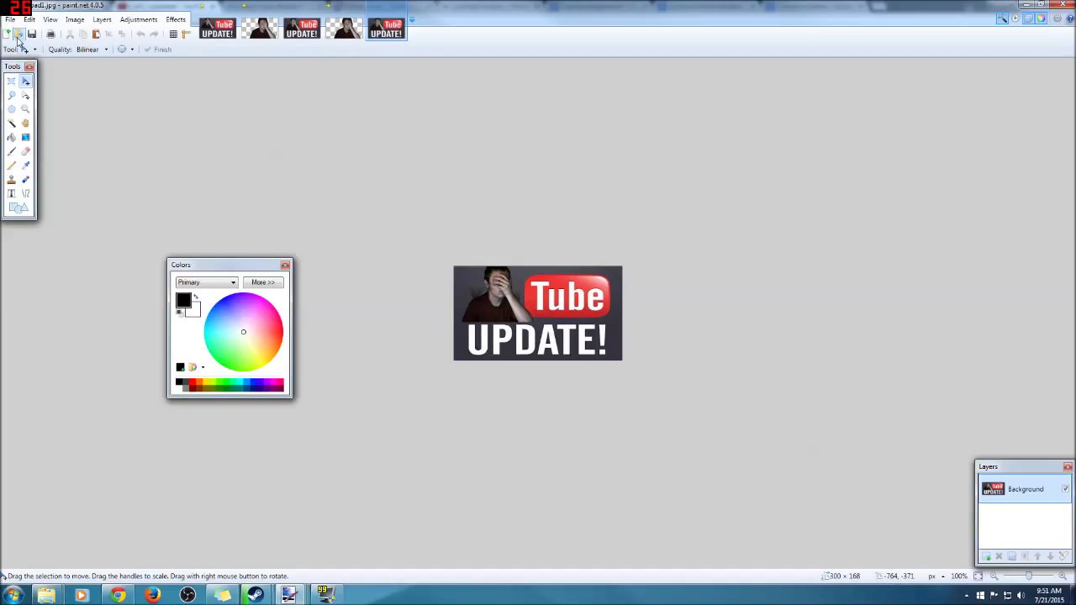
Create a blank 1920 × 1080 image, cancel a second New, and return to the download1.jpg tab
{"action": "left_click", "coordinate": [7, 35]}
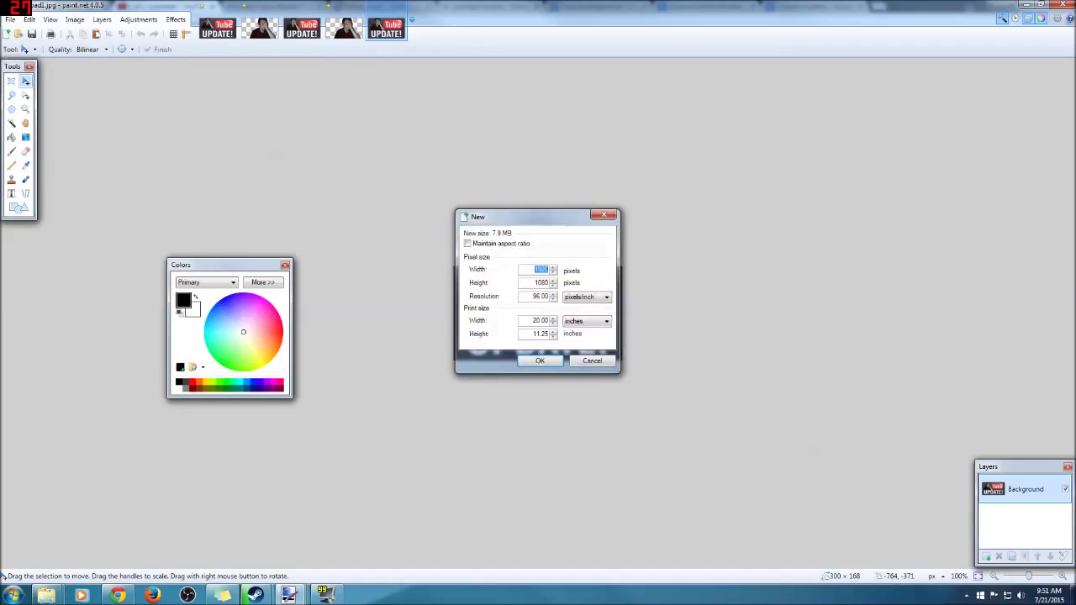
{"action": "left_click", "coordinate": [550, 361]}
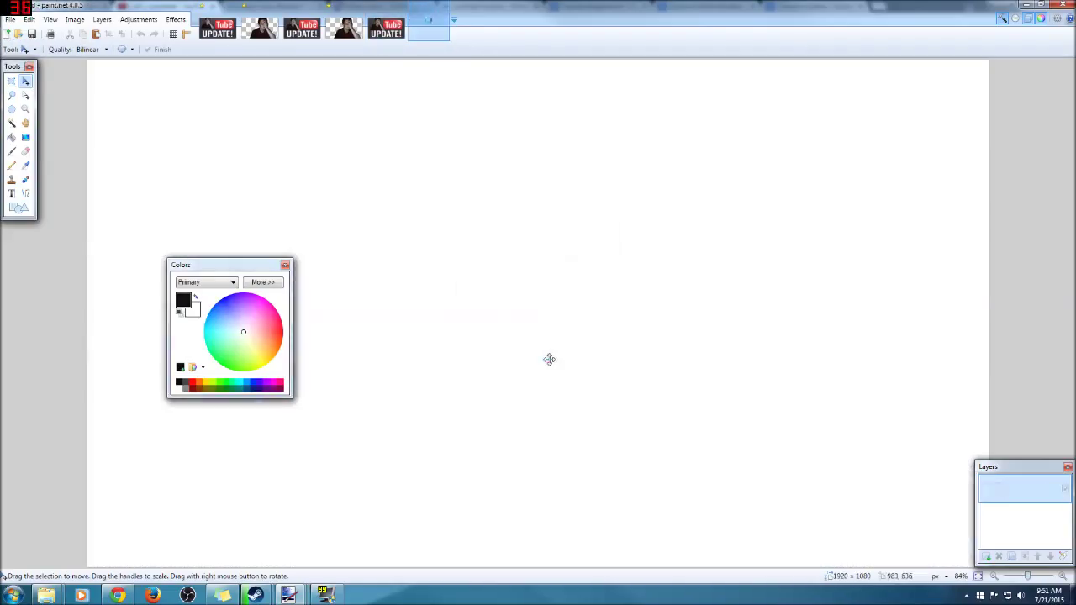
{"action": "left_click", "coordinate": [7, 35]}
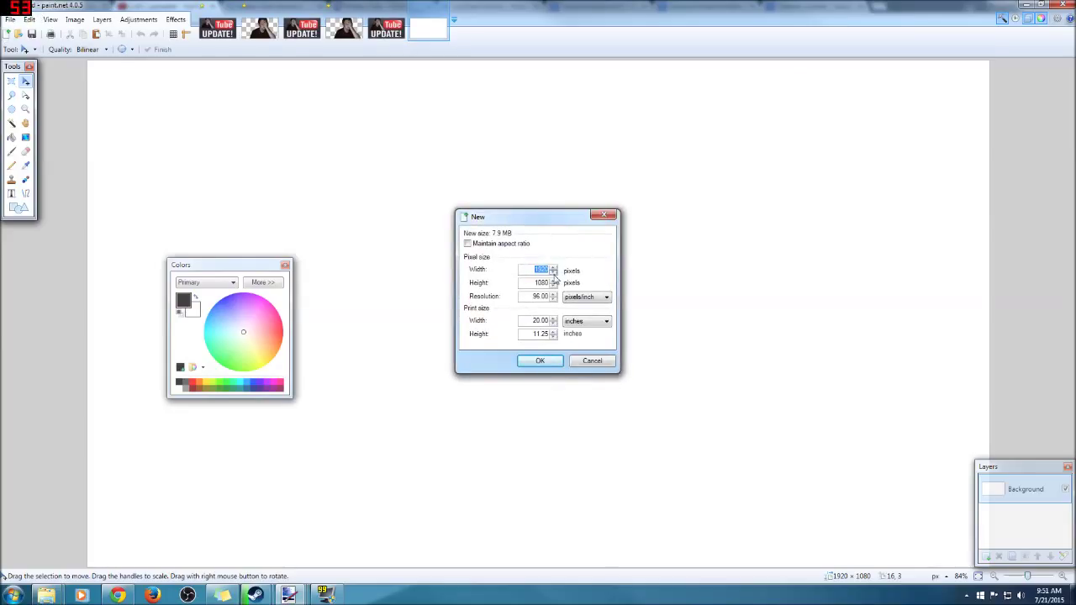
{"action": "left_click", "coordinate": [603, 215]}
{"action": "left_click", "coordinate": [385, 27]}
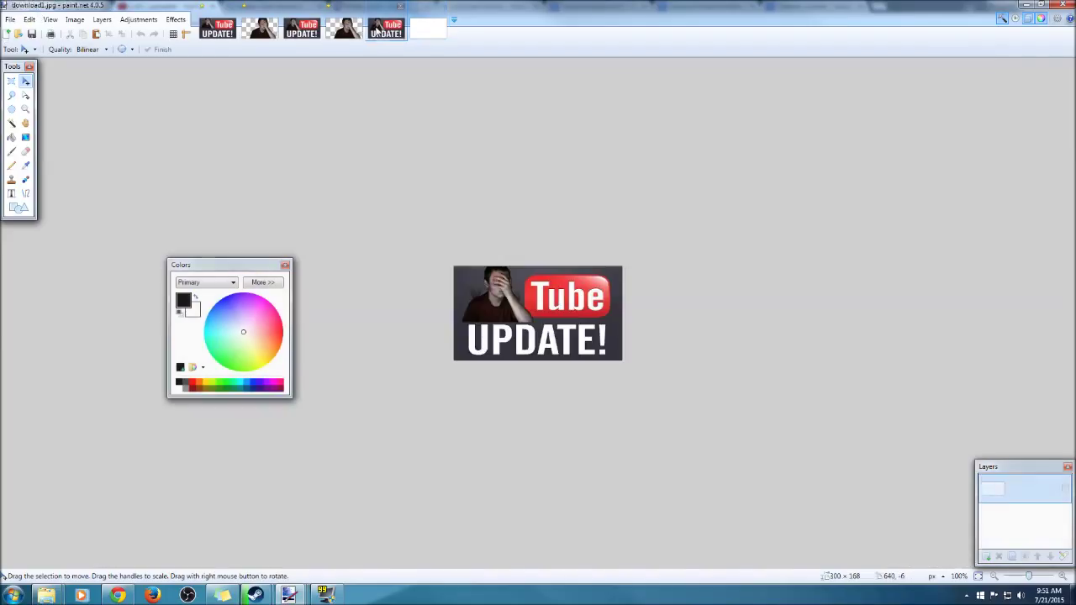
Paste the Tube UPDATE! thumbnail into the blank 1920 × 1080 image and stretch it to fill the canvas
{"action": "left_click", "coordinate": [11, 81]}
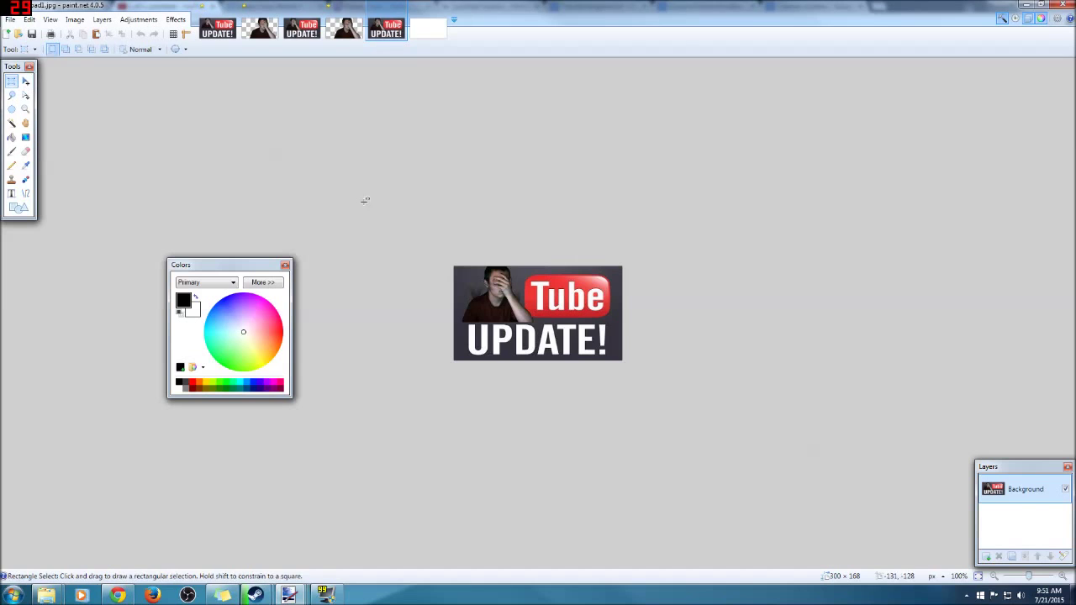
{"action": "left_click", "coordinate": [428, 28]}
{"action": "key", "text": "ctrl+v"}
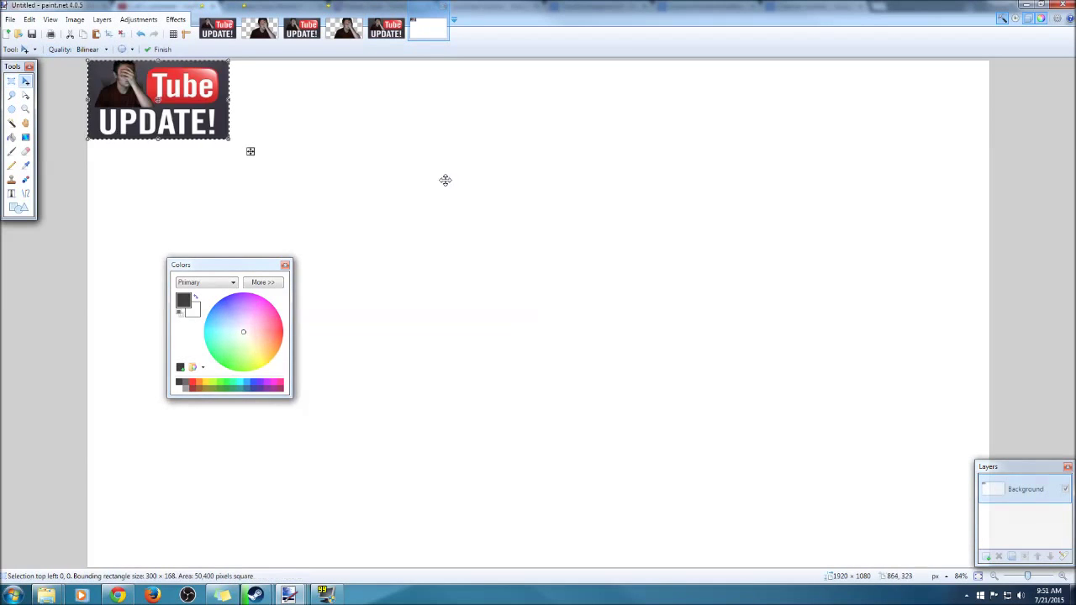
{"action": "left_click_drag", "start_coordinate": [226, 145], "coordinate": [992, 582]}
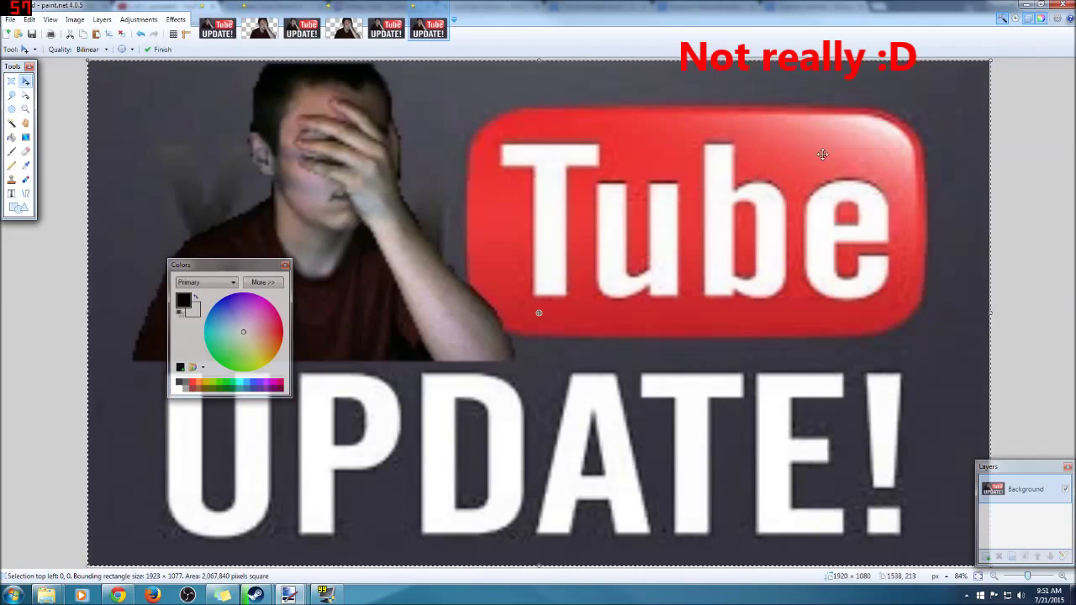
{"action": "left_click", "coordinate": [217, 28]}
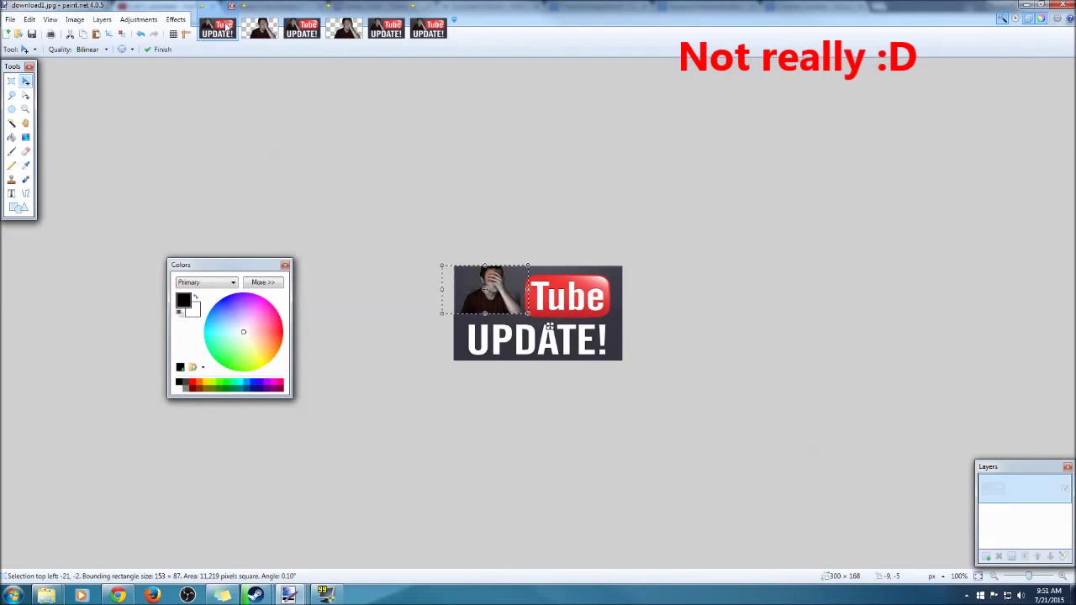
{"action": "left_click", "coordinate": [117, 595]}
Expand the upload's full editing details and open the Sims 2 video's channel in a new tab
{"action": "left_click", "coordinate": [779, 85]}
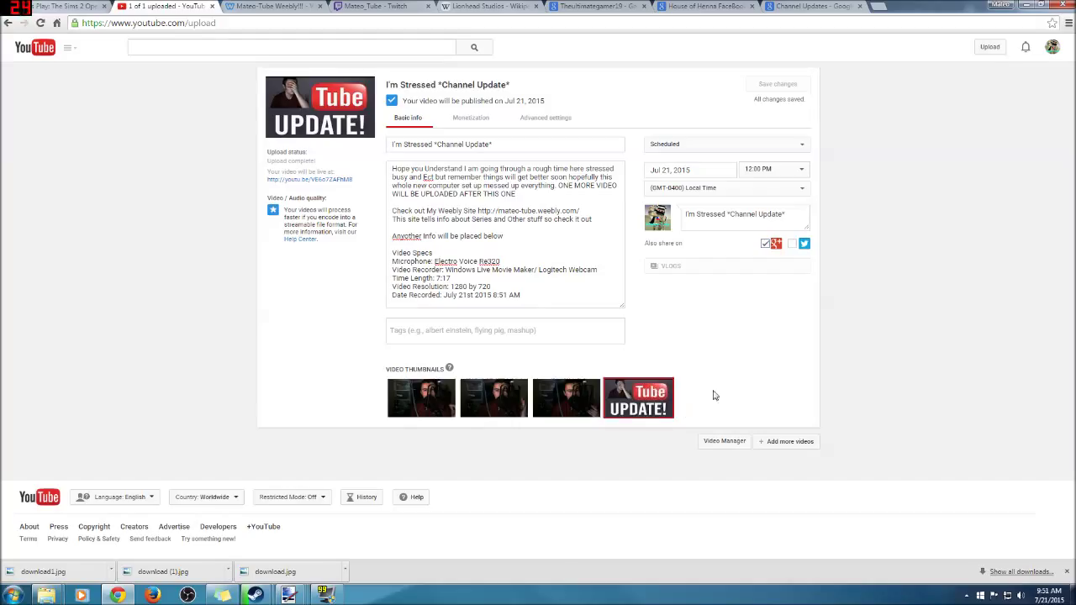
{"action": "left_click", "coordinate": [51, 5]}
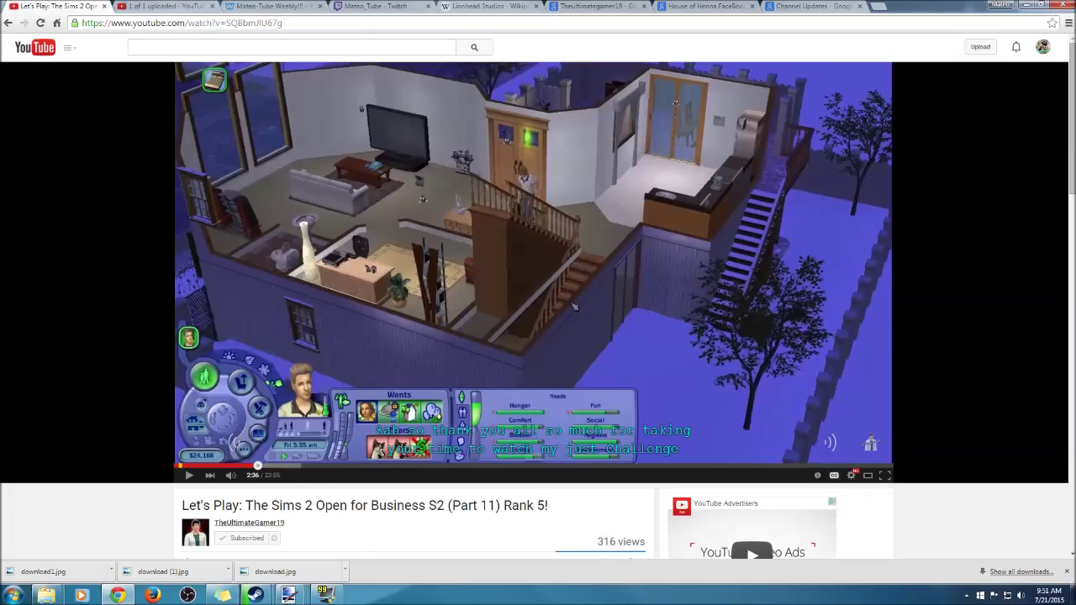
{"action": "right_click", "coordinate": [251, 524]}
{"action": "left_click", "coordinate": [286, 439]}
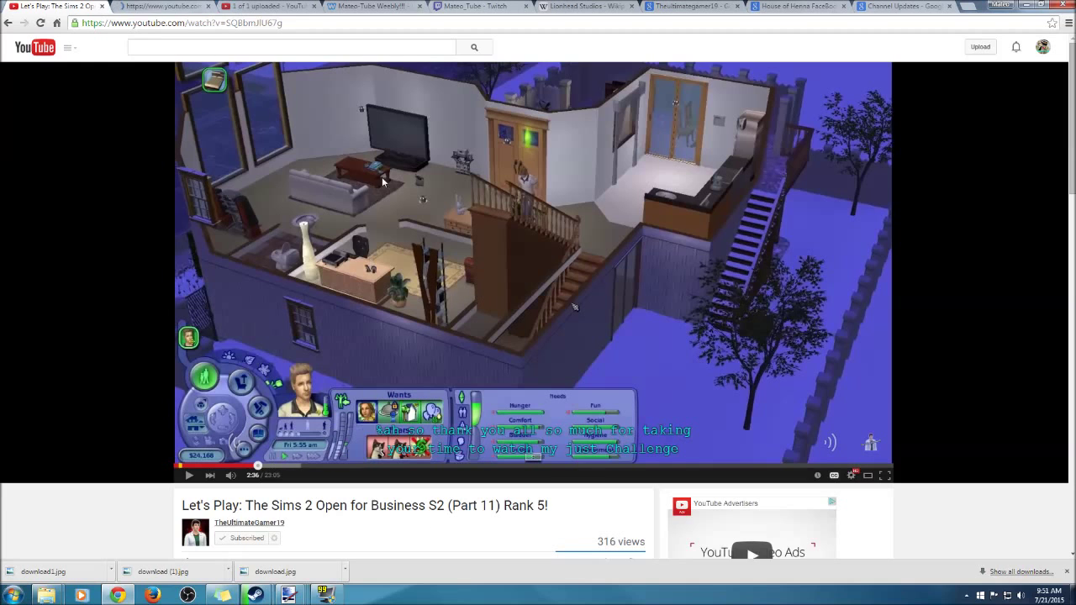
View the Videos list on my own channel, then return to the upload details tab
{"action": "left_click", "coordinate": [141, 6]}
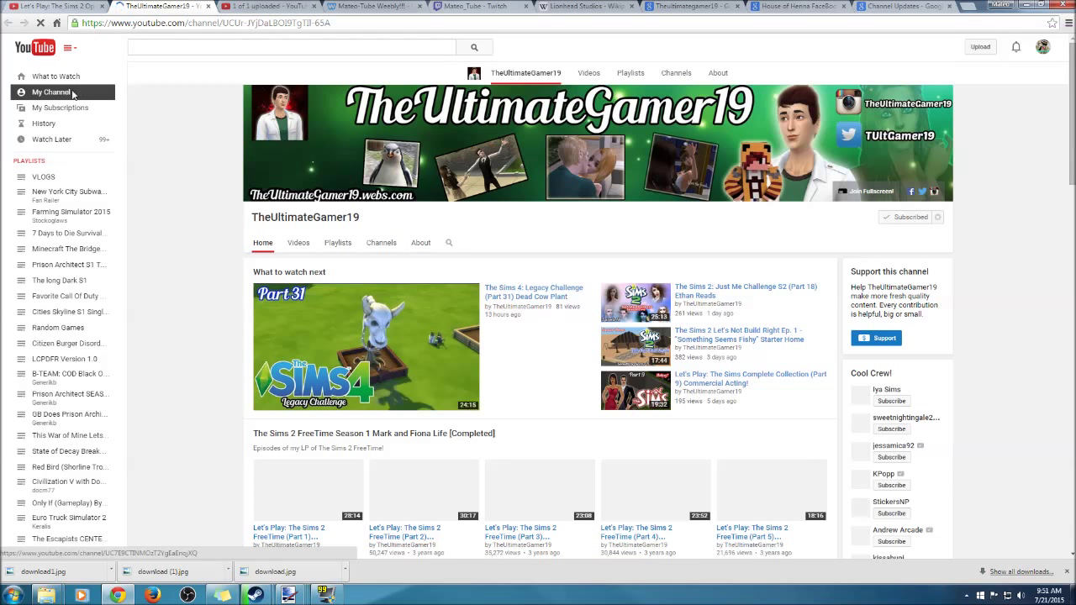
{"action": "scroll", "coordinate": [476, 319], "scroll_direction": "down", "scroll_amount": 1}
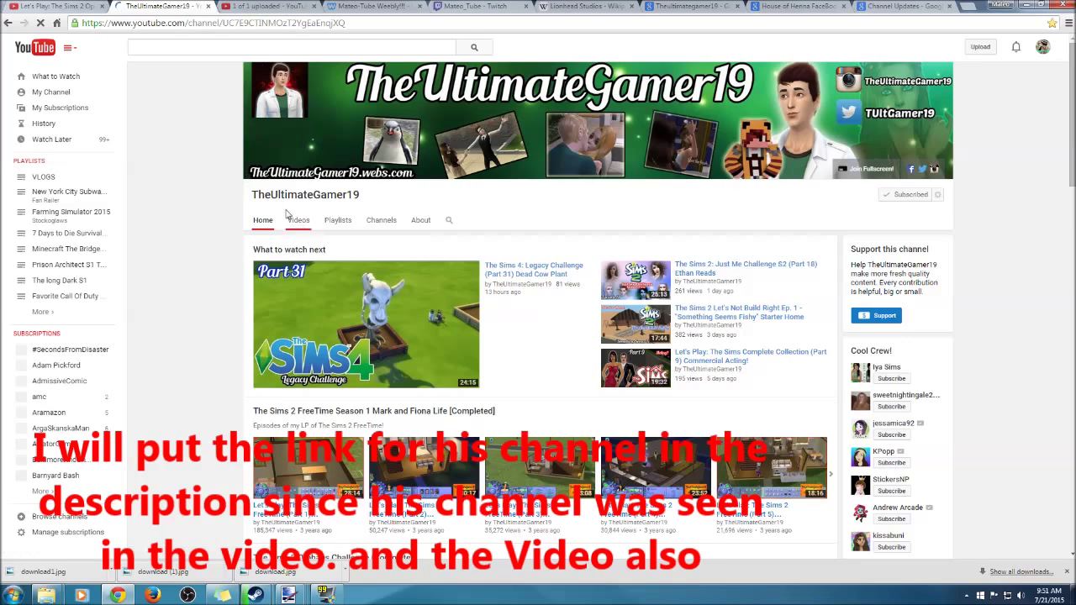
{"action": "left_click", "coordinate": [50, 92]}
{"action": "left_click", "coordinate": [297, 243]}
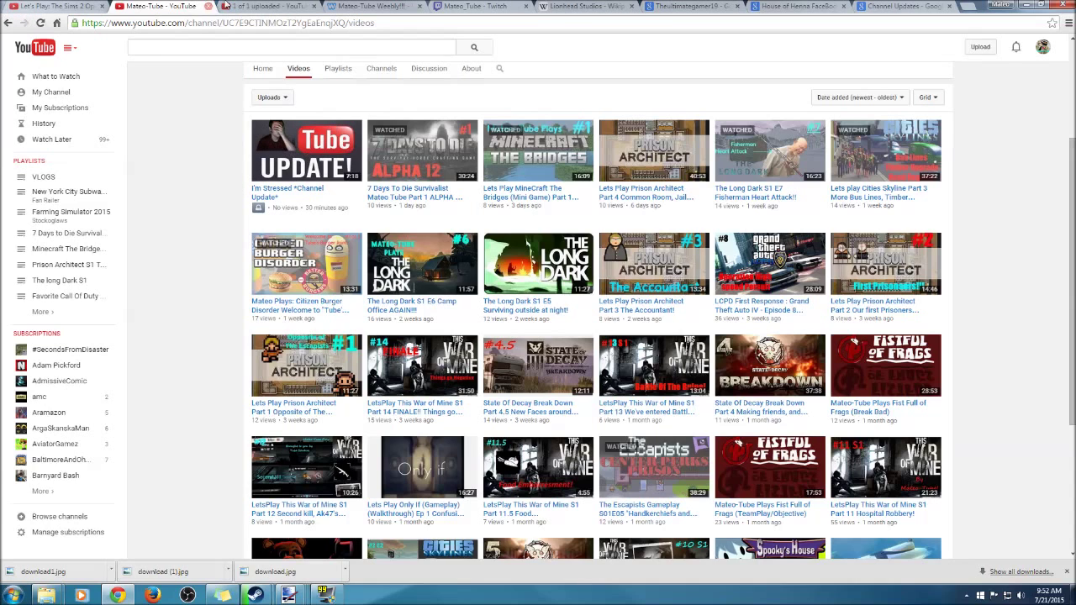
{"action": "left_click", "coordinate": [265, 5]}
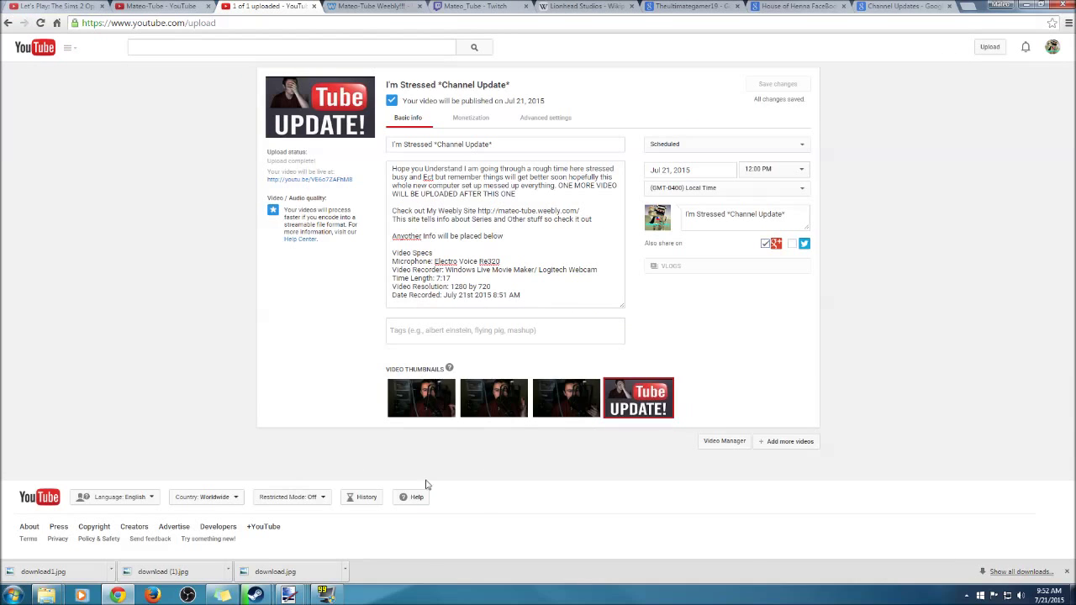
{"action": "mouse_move", "coordinate": [288, 595]}
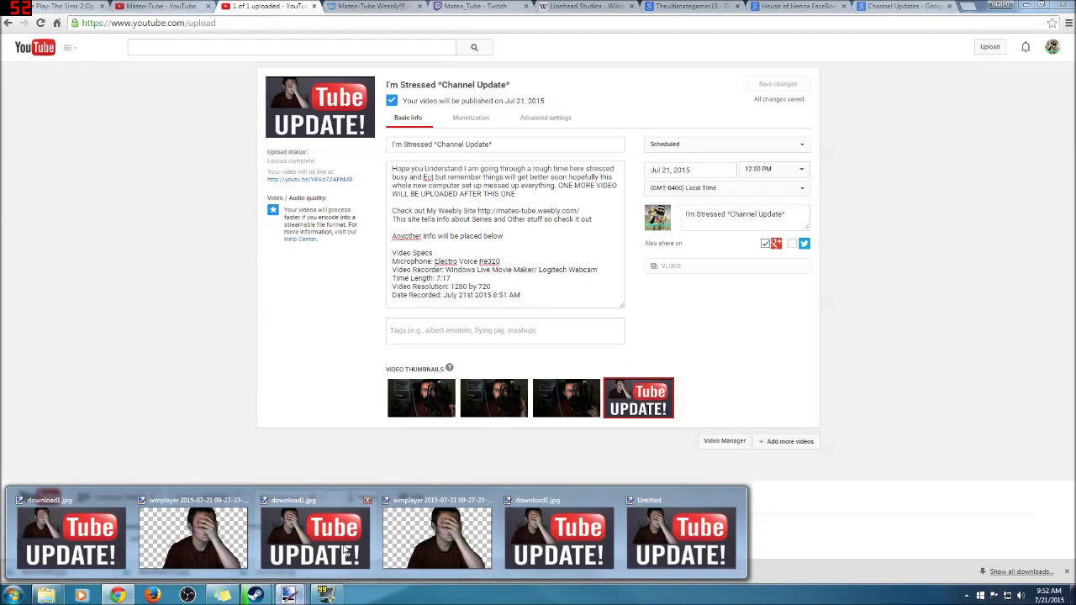
{"action": "left_click", "coordinate": [342, 528]}
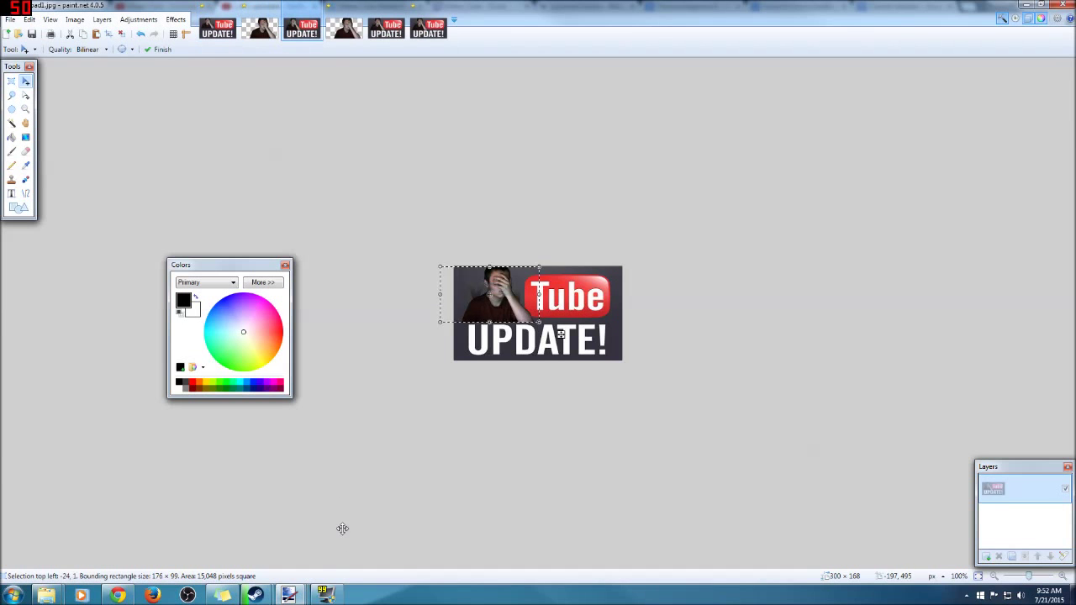
Align the enlarged thumbnail on the canvas and cut its dark grey background to transparency
{"action": "left_click", "coordinate": [427, 32]}
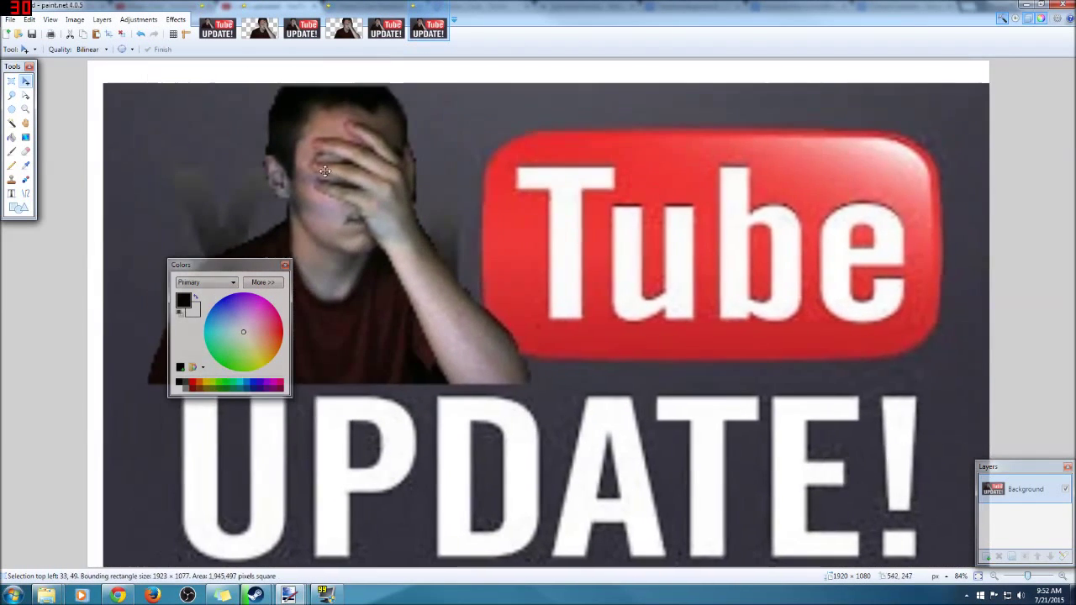
{"action": "left_click_drag", "start_coordinate": [324, 170], "coordinate": [324, 155]}
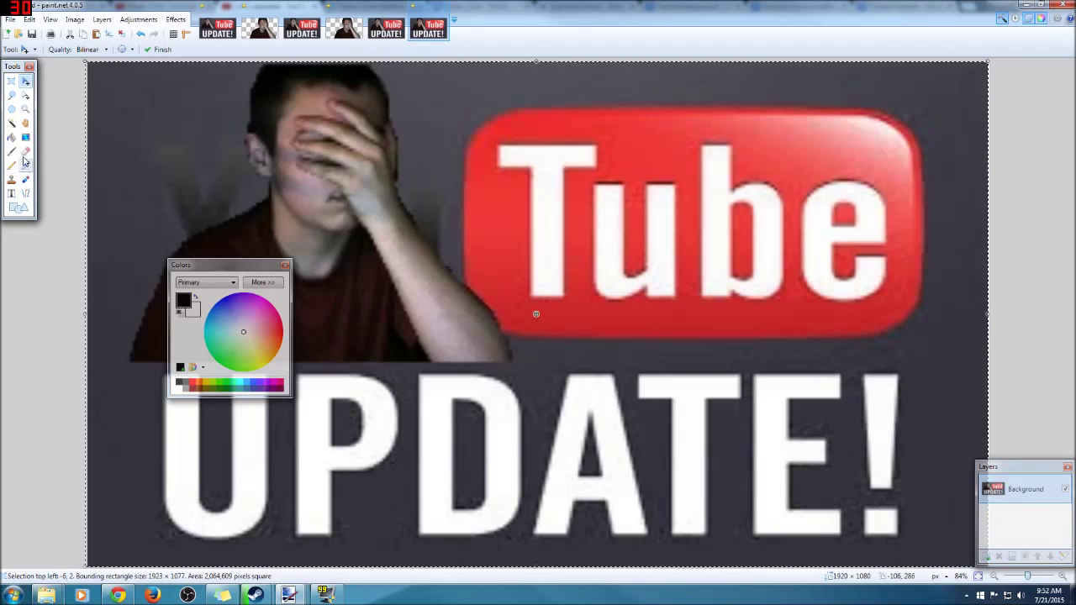
{"action": "left_click", "coordinate": [11, 123]}
{"action": "left_click", "coordinate": [436, 125]}
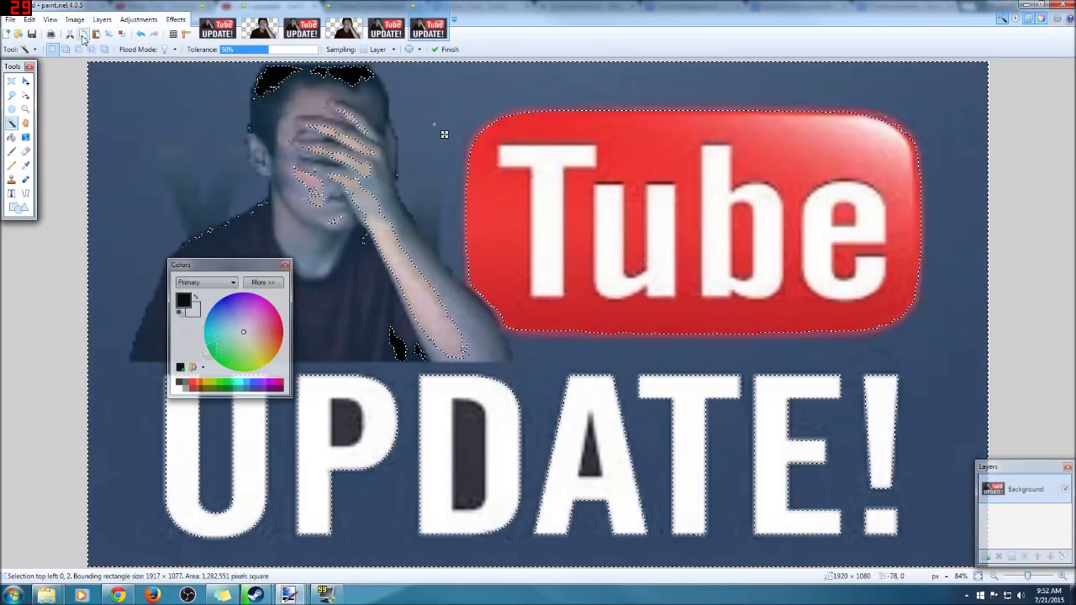
{"action": "left_click", "coordinate": [73, 35]}
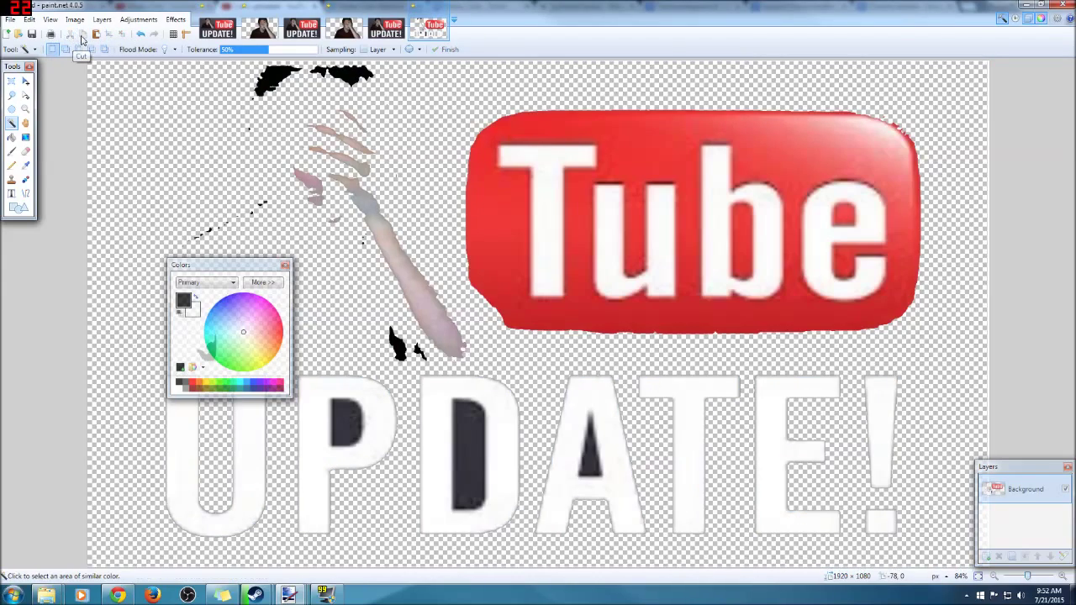
Select the red Tube logo and paste it into the small Tube UPDATE! image
{"action": "left_click", "coordinate": [11, 81]}
{"action": "left_click_drag", "start_coordinate": [455, 93], "coordinate": [921, 325]}
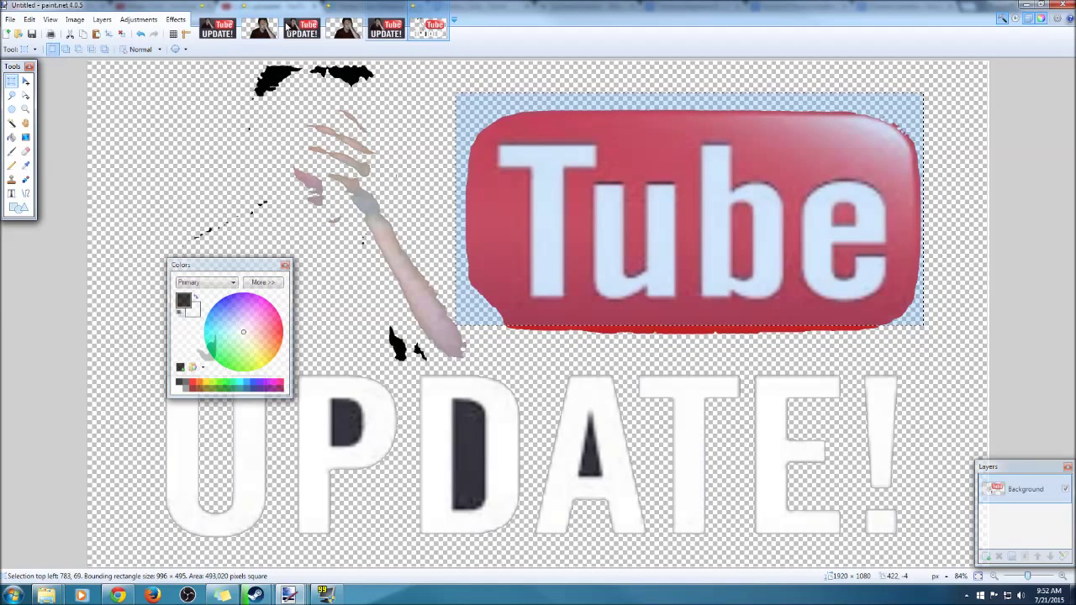
{"action": "left_click", "coordinate": [217, 28]}
{"action": "key", "text": "ctrl+v"}
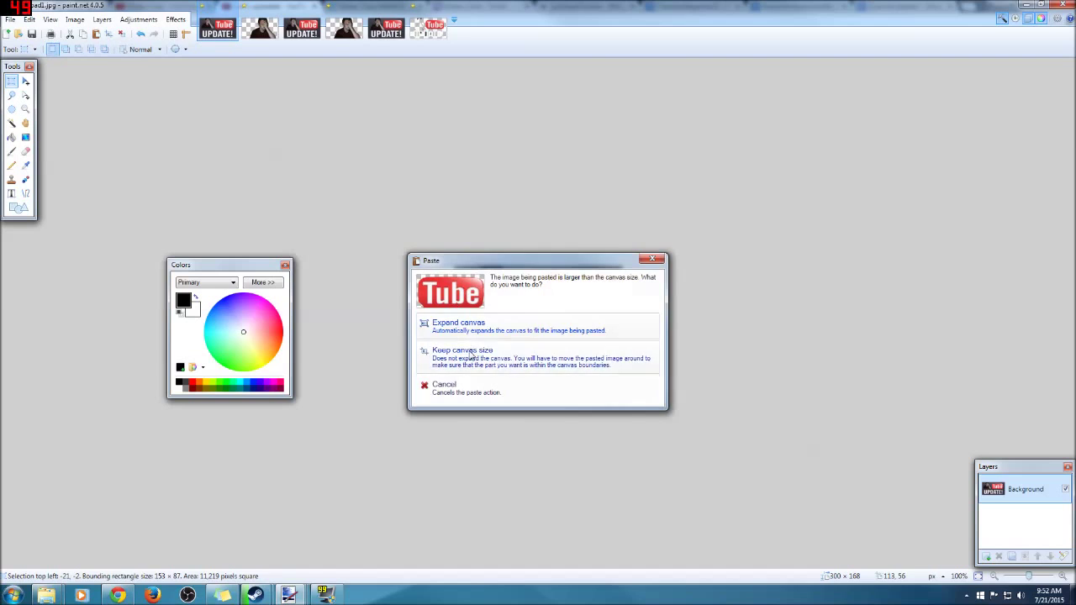
Paste the Tube logo keeping the 300 × 168 canvas size and nudge it into place
{"action": "left_click", "coordinate": [500, 355]}
{"action": "mouse_move", "coordinate": [546, 317]}
{"action": "left_mouse_down"}
{"action": "mouse_move", "coordinate": [583, 339]}
{"action": "mouse_move", "coordinate": [532, 316]}
{"action": "left_mouse_up"}
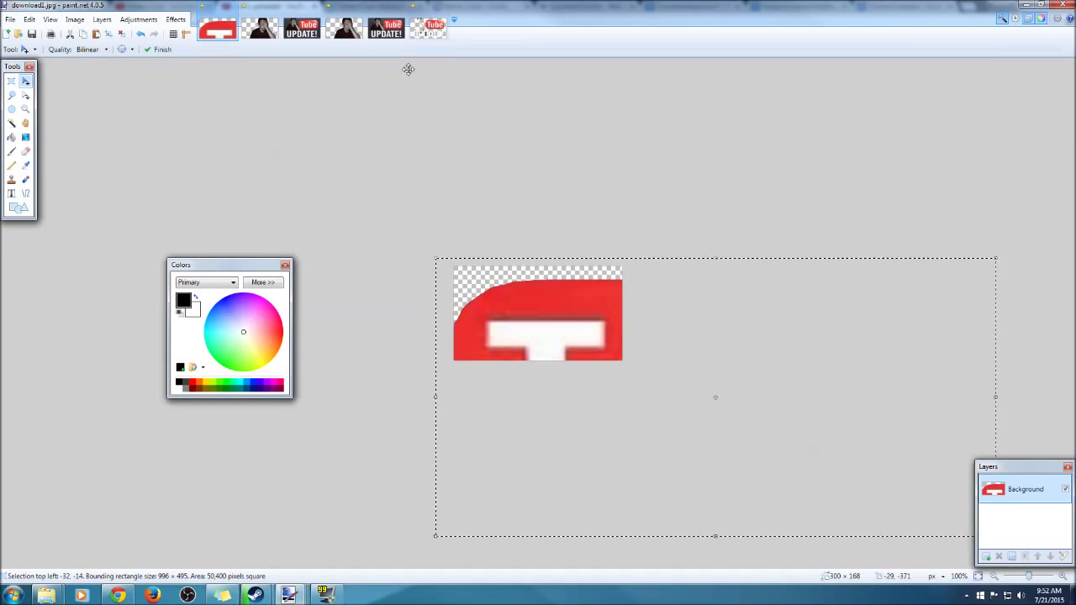
{"action": "left_click", "coordinate": [386, 28]}
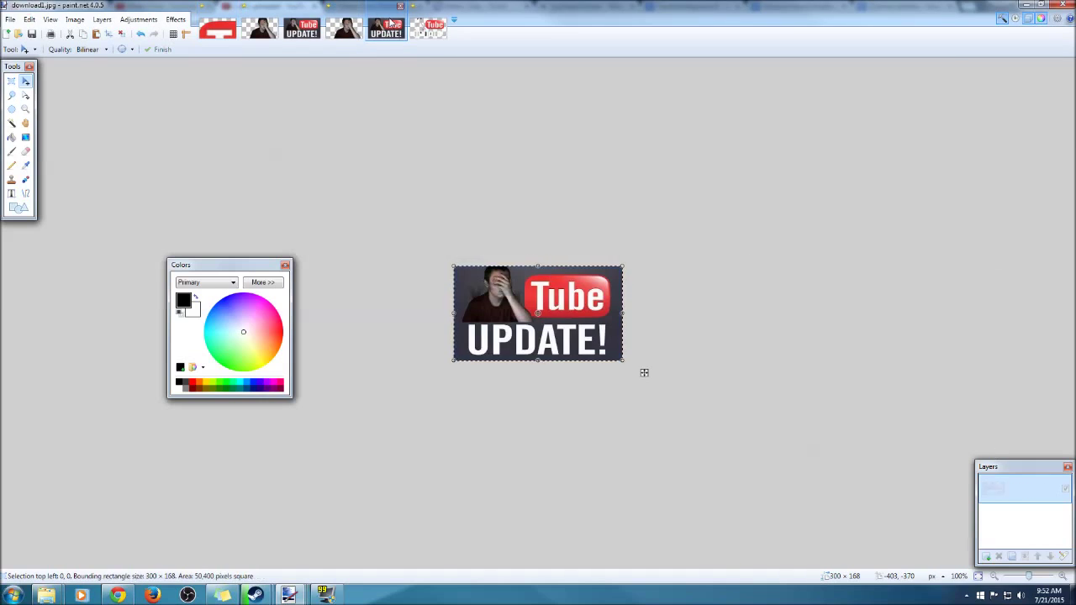